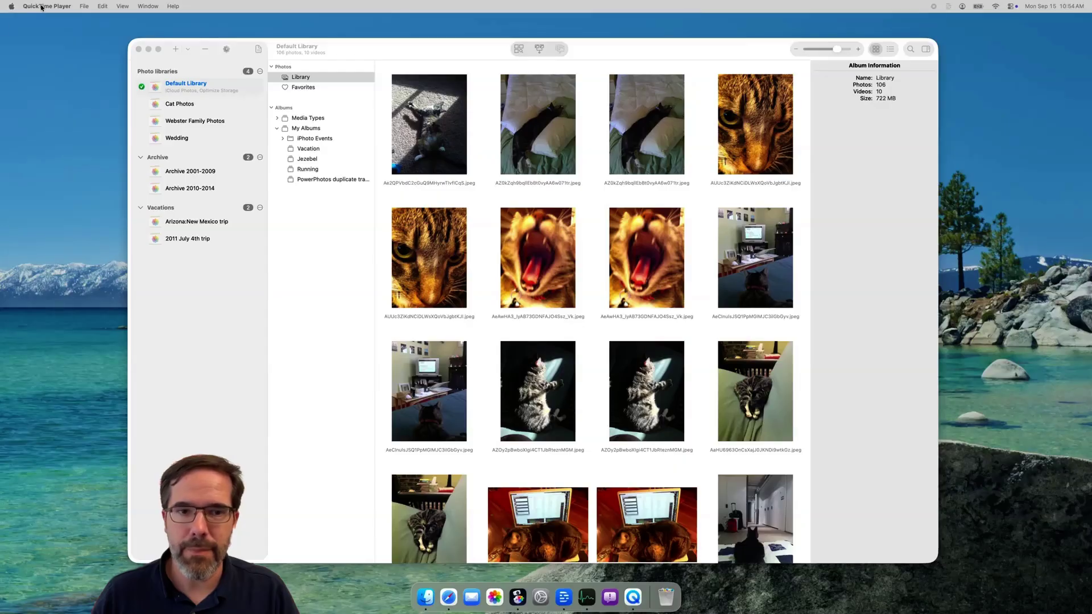
Launch Apple Photos from the Dock and return to PowerPhotos on the Default Library
{"action": "left_click", "coordinate": [333, 49]}
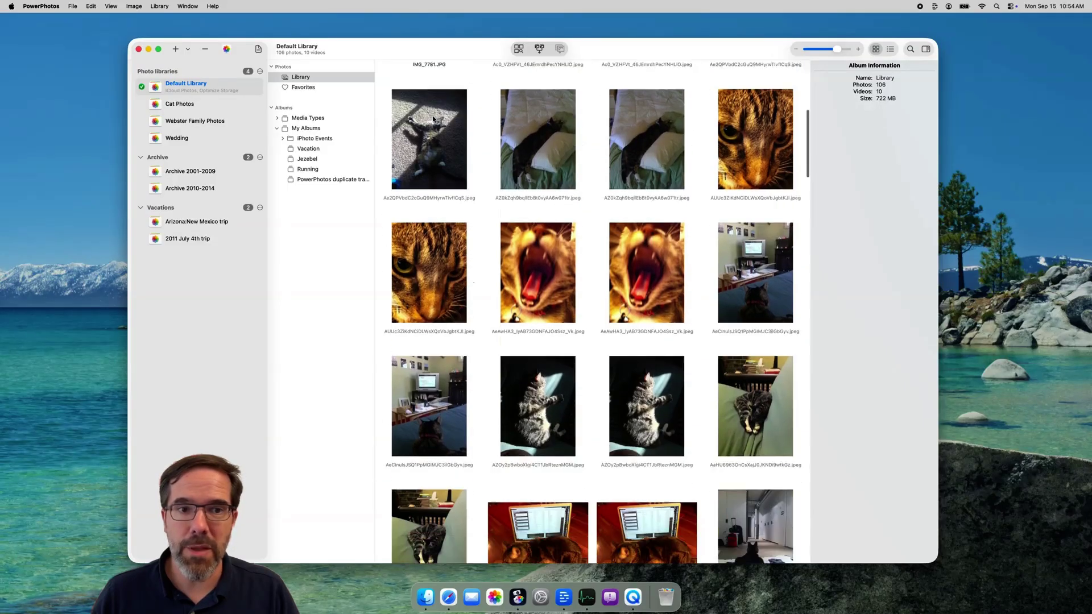
{"action": "scroll", "coordinate": [433, 118], "scroll_direction": "up", "scroll_amount": 1}
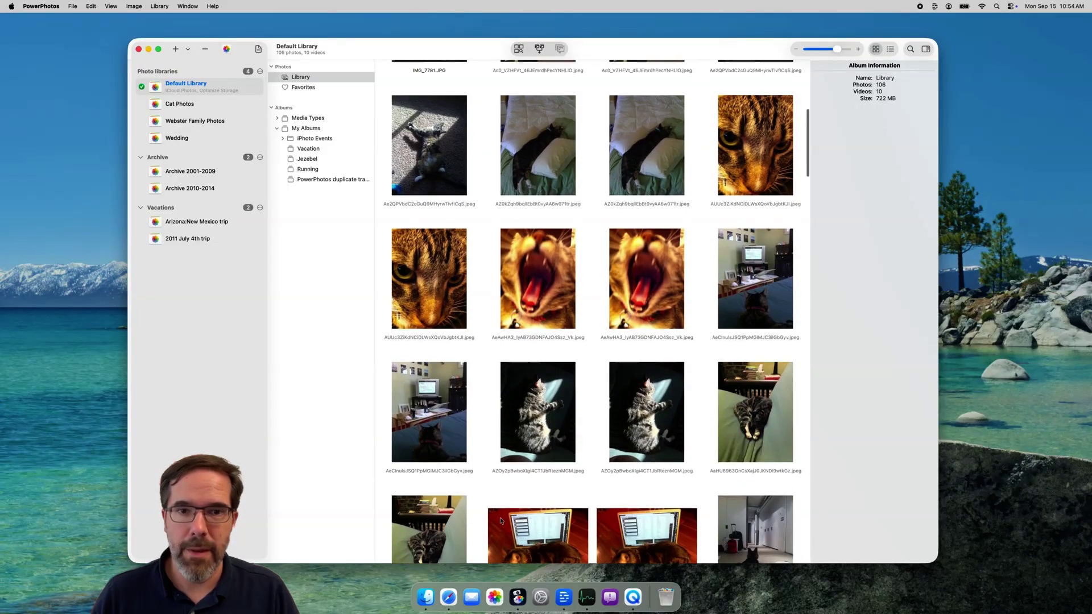
{"action": "left_click", "coordinate": [493, 593]}
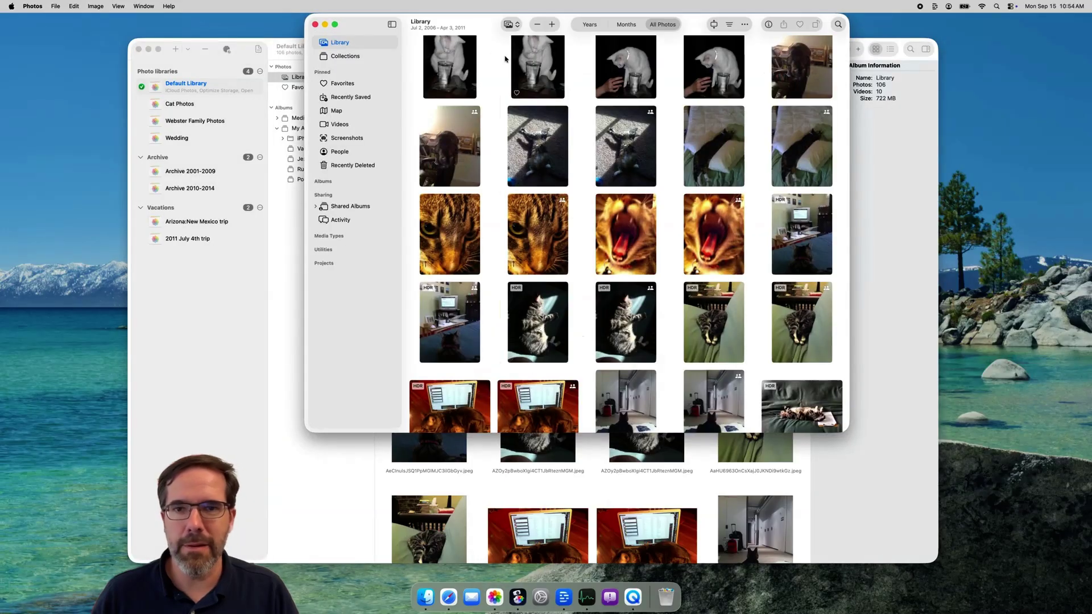
{"action": "key", "text": "super+Tab"}
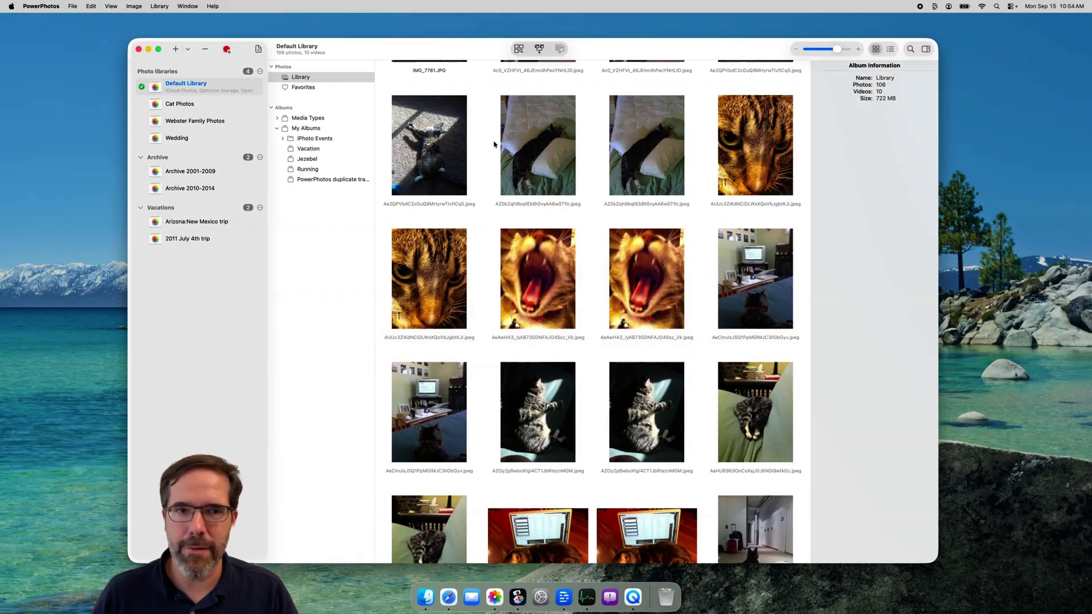
Select the first cat photo and inspect its file name, size and album details
{"action": "left_click", "coordinate": [422, 149]}
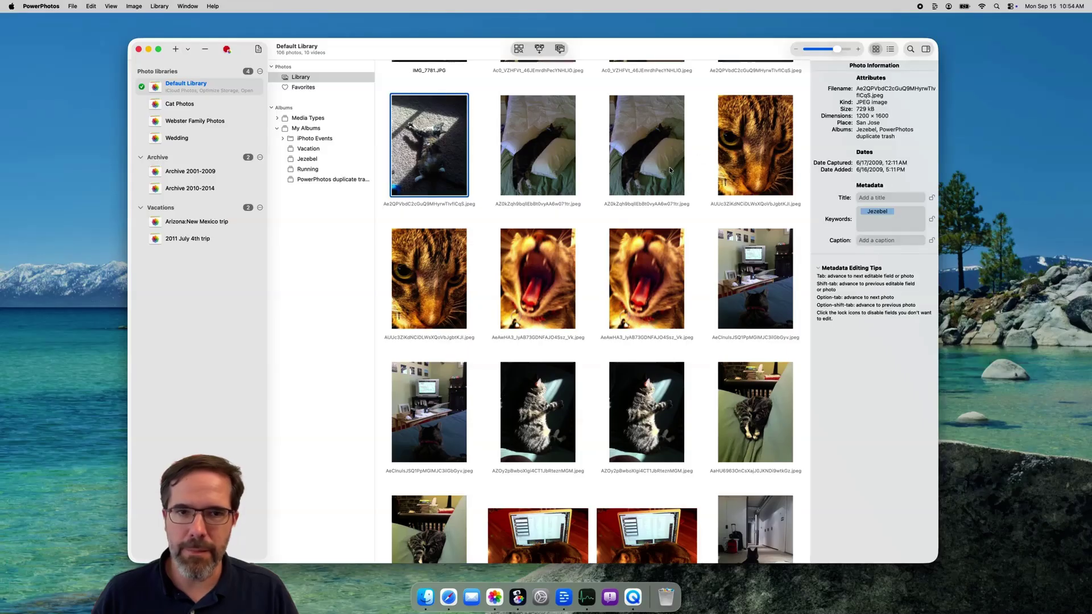
{"action": "left_click", "coordinate": [875, 221]}
{"action": "left_click", "coordinate": [900, 184]}
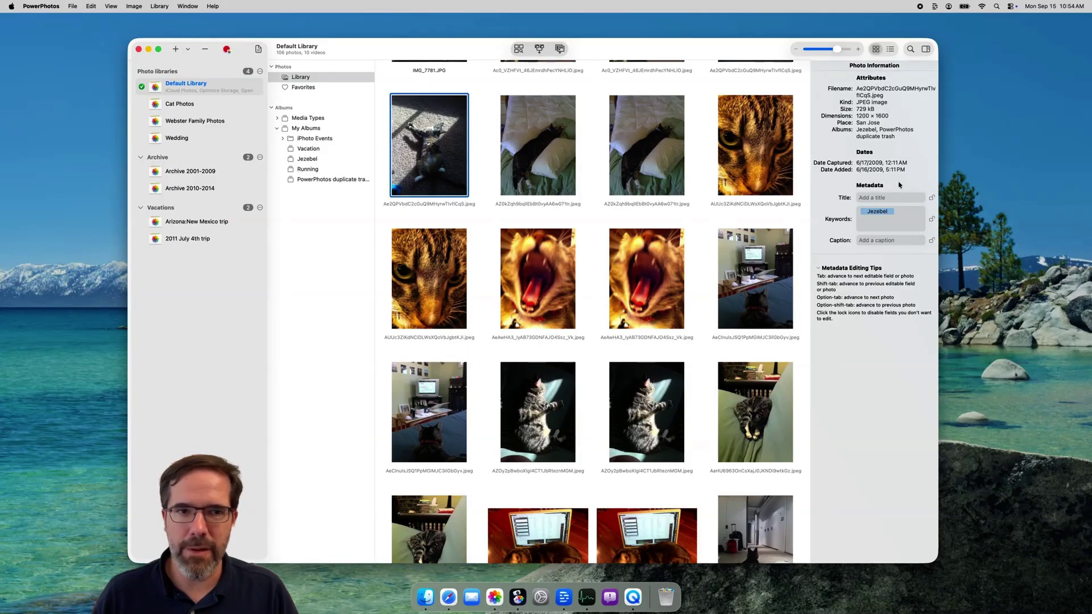
{"action": "left_click", "coordinate": [868, 88]}
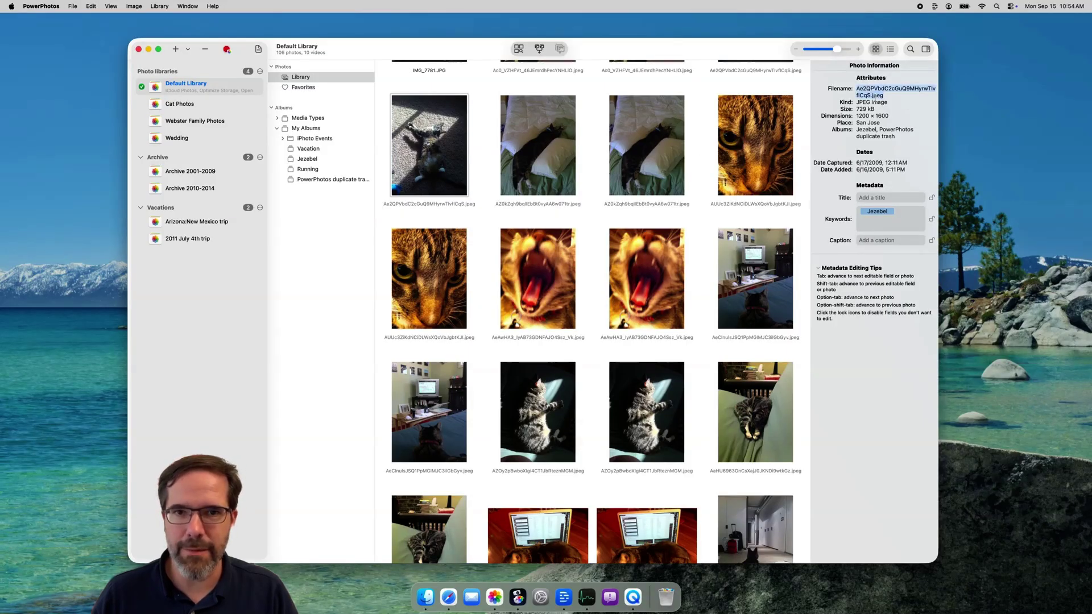
{"action": "triple_click", "coordinate": [873, 102]}
{"action": "triple_click", "coordinate": [871, 109]}
{"action": "triple_click", "coordinate": [871, 133]}
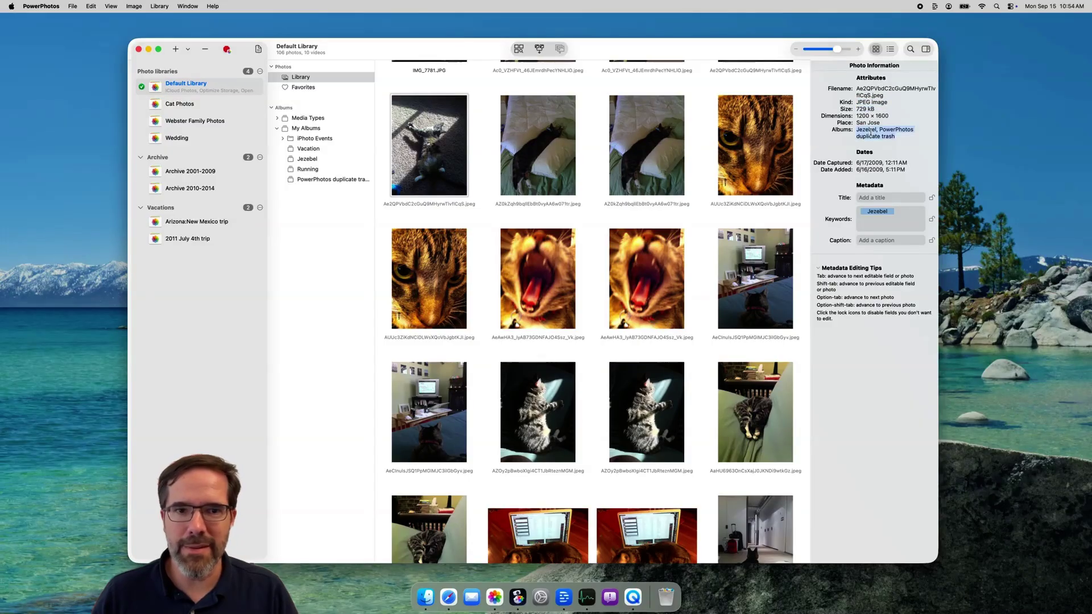
{"action": "left_click", "coordinate": [871, 133]}
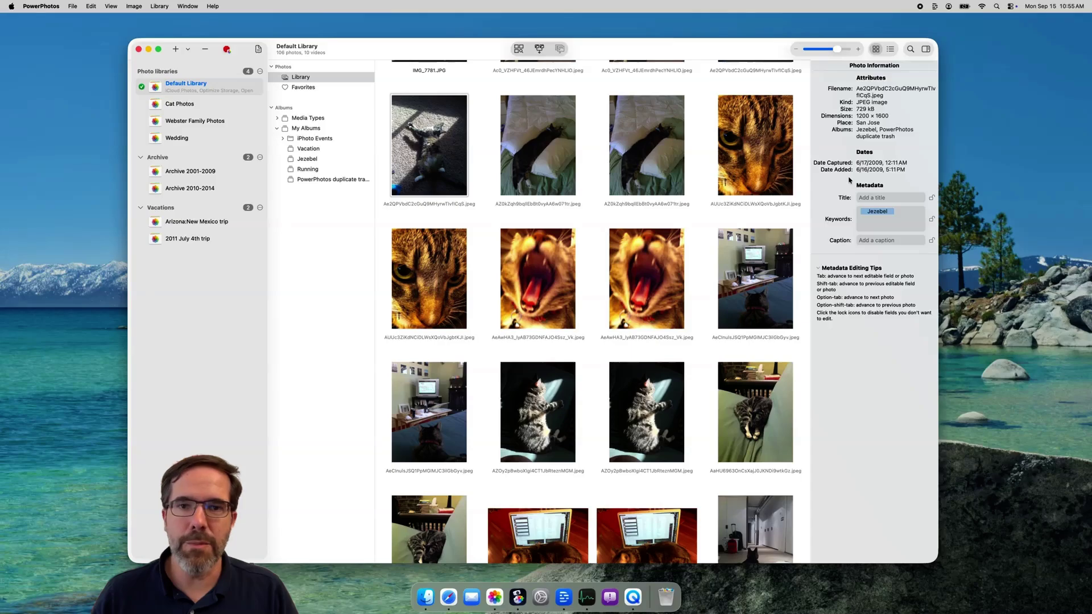
Try the Title, Keywords and Caption fields, leaving the title blank and Jezebel kept
{"action": "left_click", "coordinate": [908, 224]}
{"action": "key", "text": "Tab"}
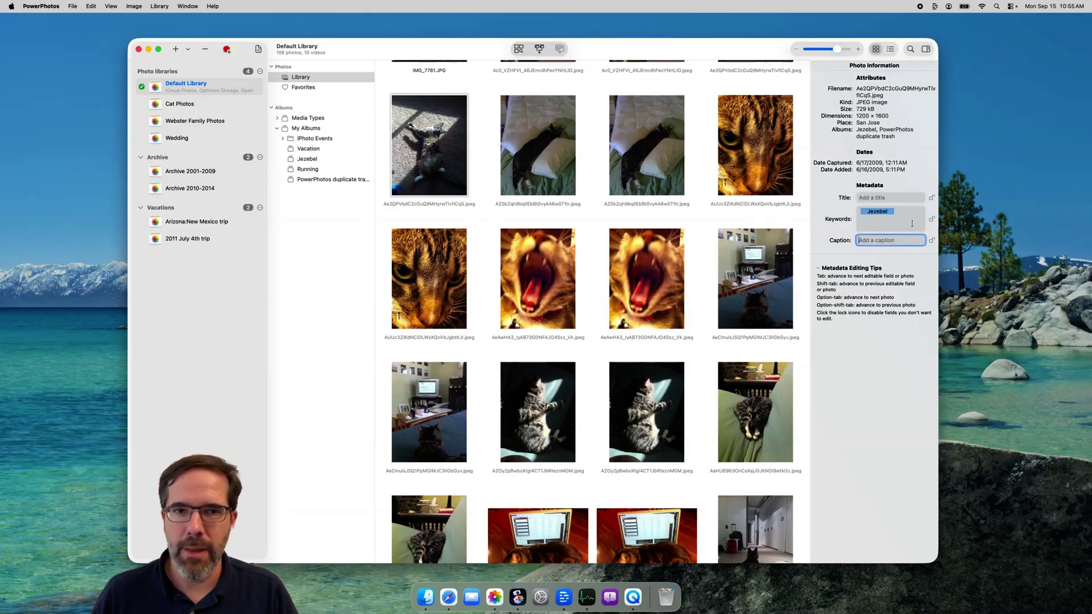
{"action": "left_click", "coordinate": [880, 197]}
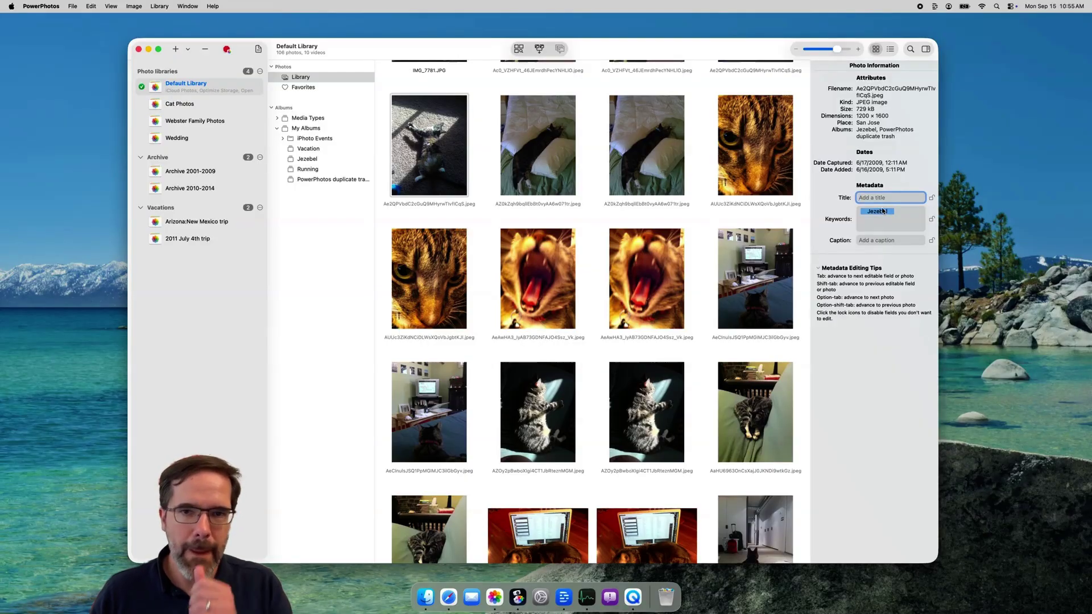
{"action": "type", "text": "Sun"}
{"action": "key", "text": "BackSpace"}
{"action": "key", "text": "BackSpace"}
{"action": "key", "text": "BackSpace"}
{"action": "key", "text": "BackSpace"}
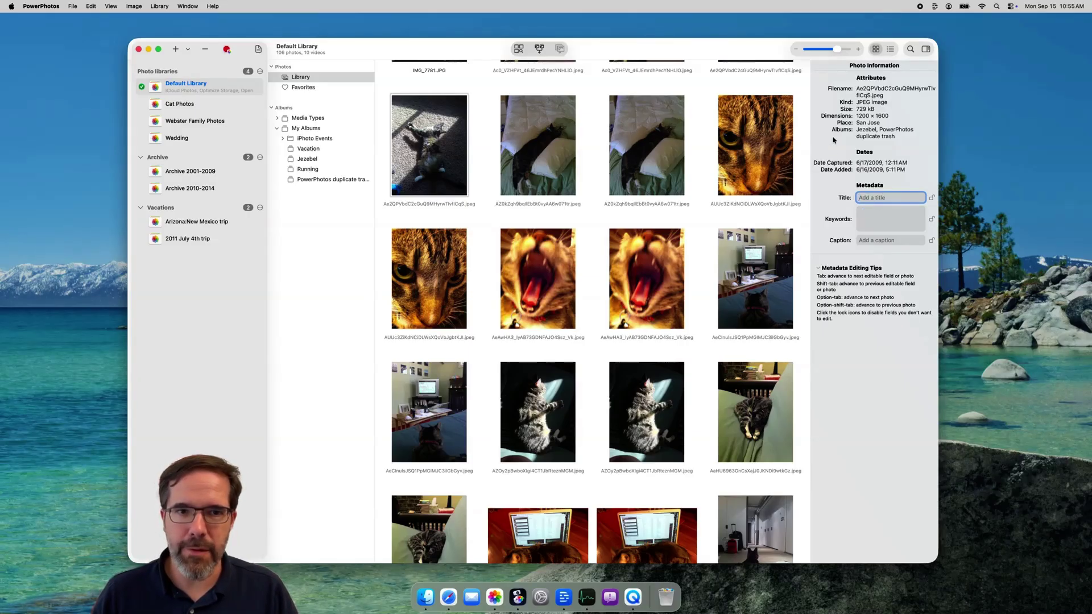
{"action": "key", "text": "super+z"}
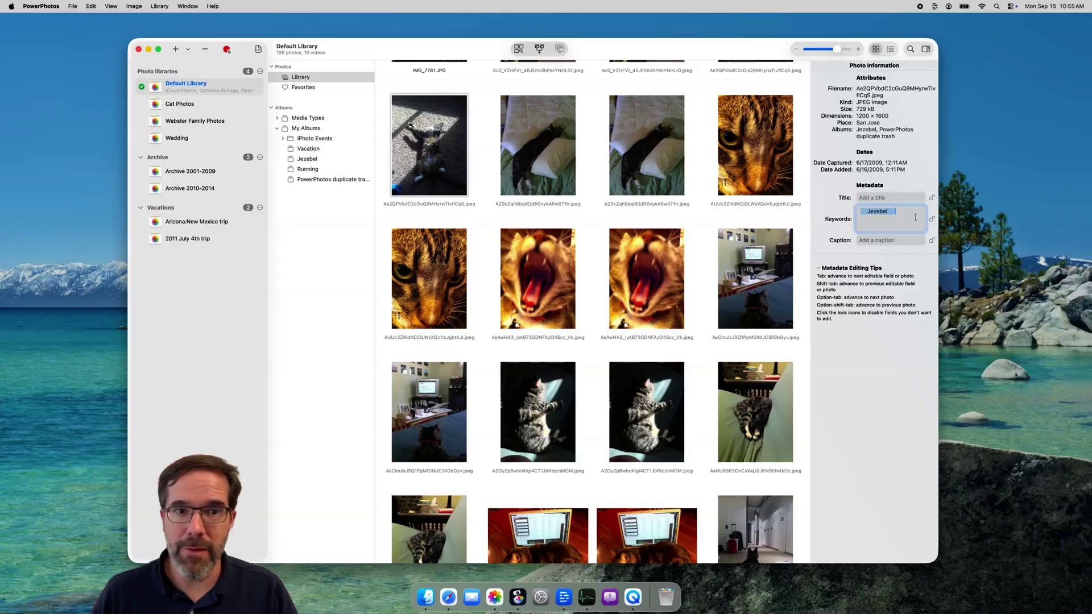
{"action": "left_click", "coordinate": [916, 218]}
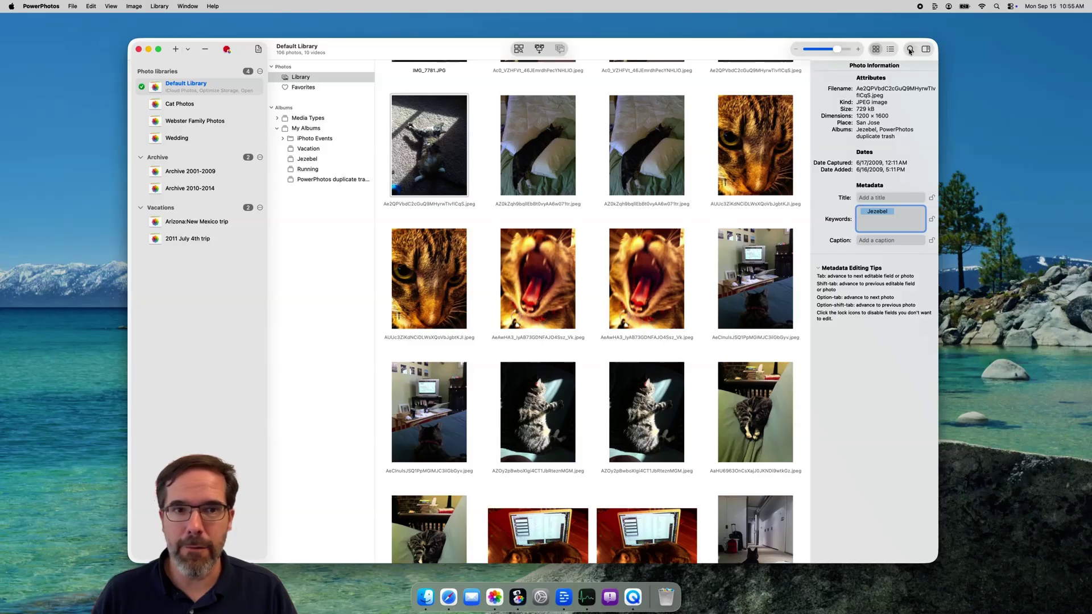
{"action": "left_click", "coordinate": [896, 241]}
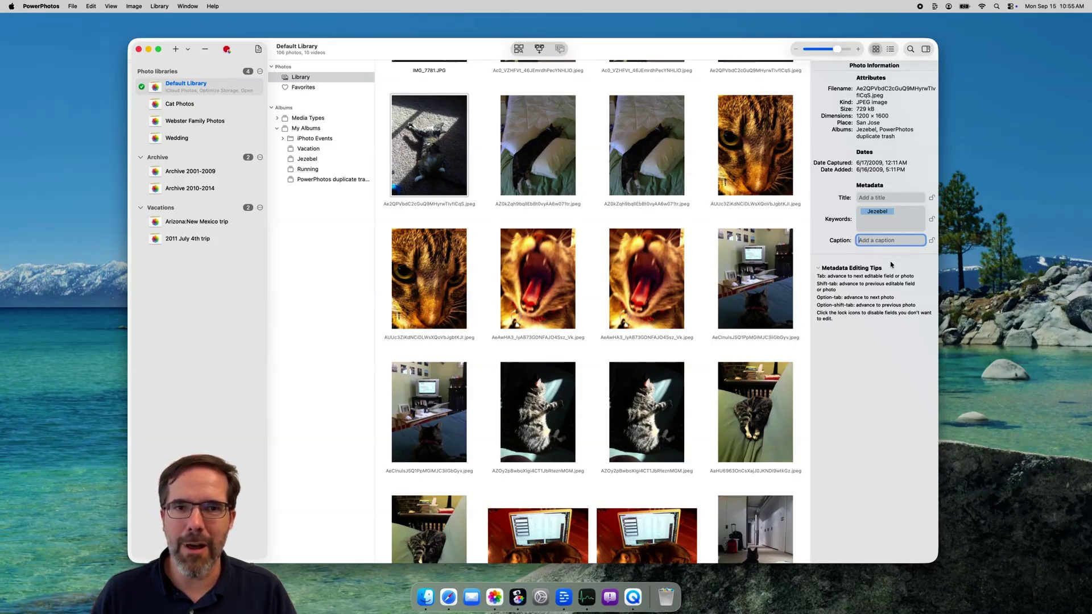
Title the first cat photo 'Sunny!'
{"action": "left_click", "coordinate": [893, 197]}
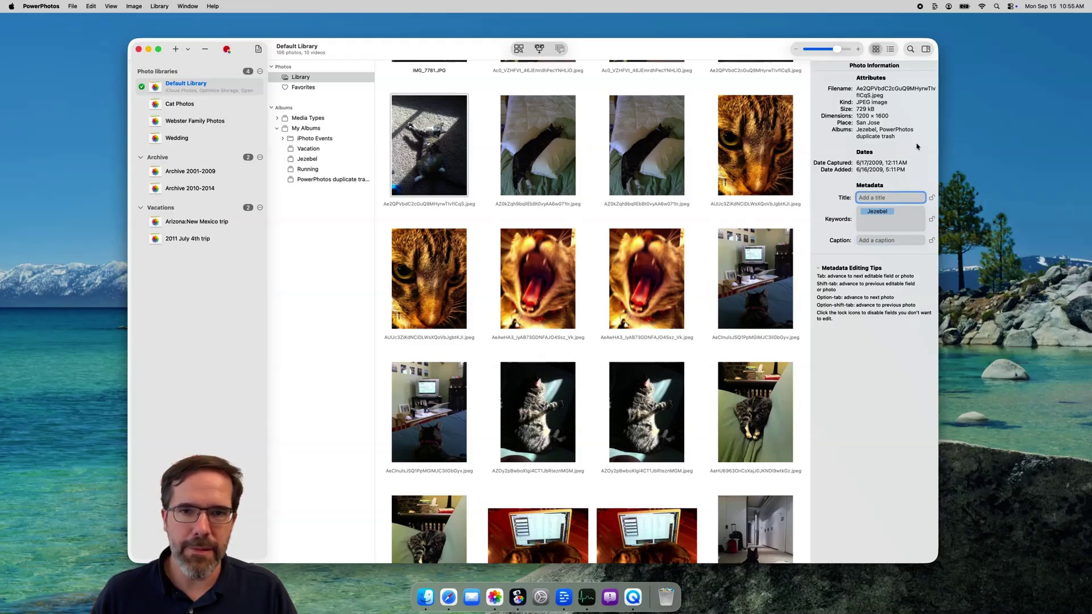
{"action": "type", "text": "Sunny!"}
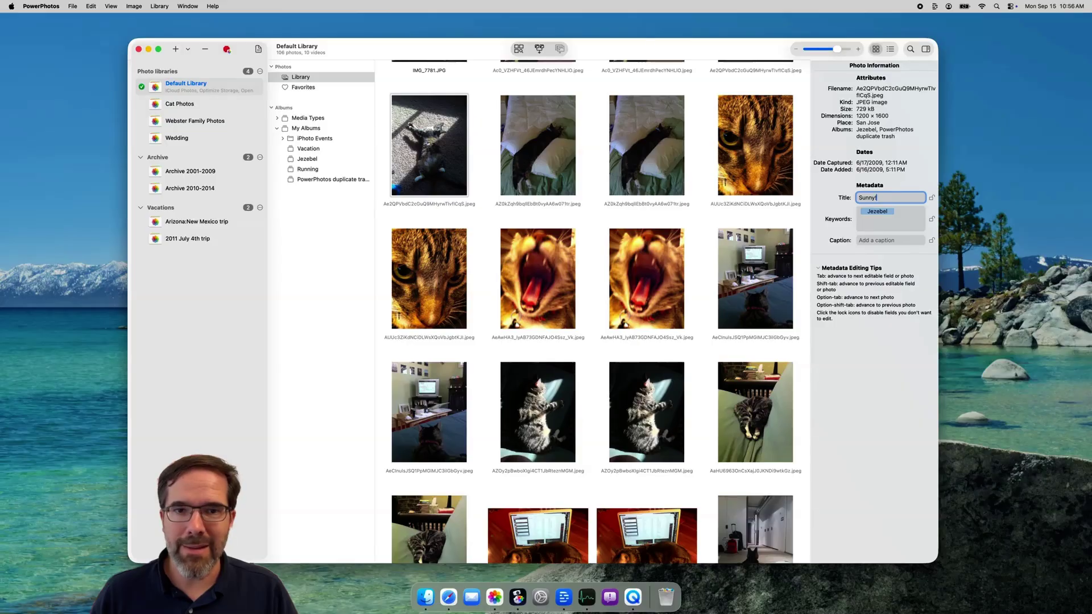
{"action": "key", "text": "Tab"}
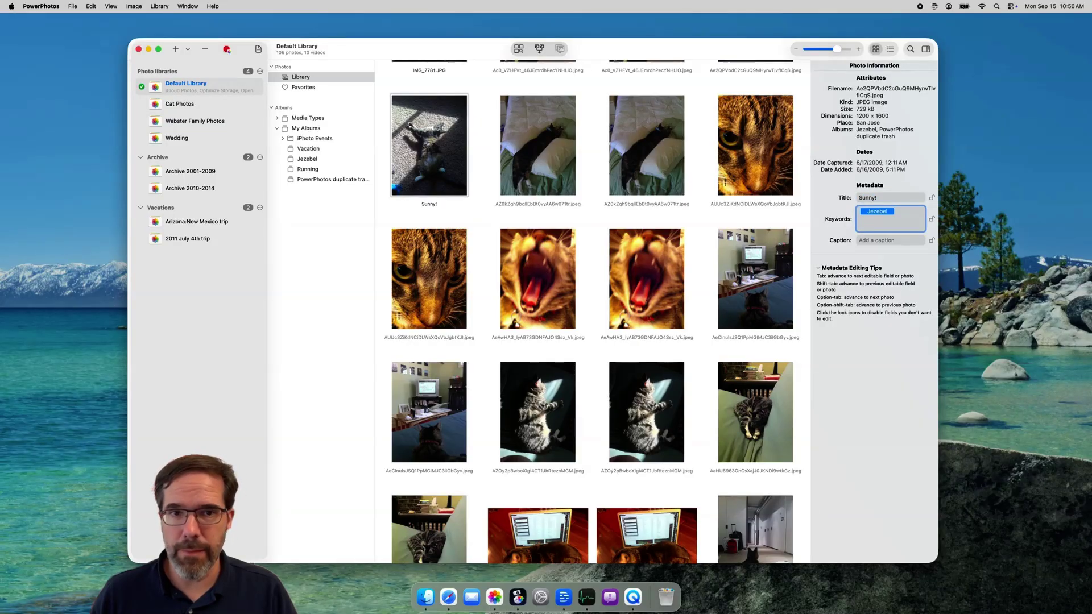
Add the keywords Cats and yo alongside Jezebel
{"action": "left_click", "coordinate": [896, 211]}
{"action": "type", "text": "Cats"}
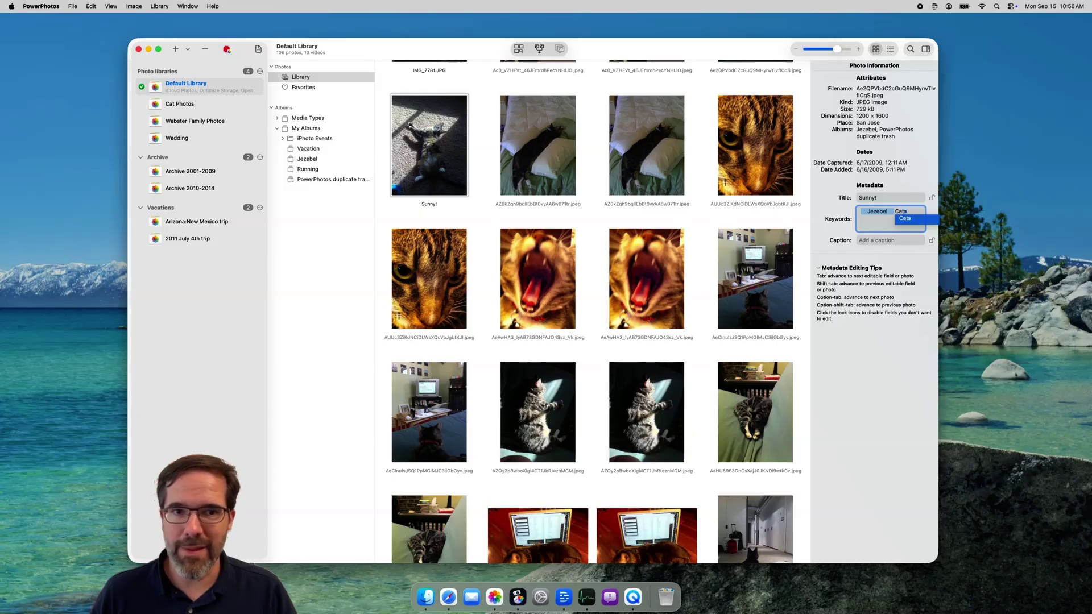
{"action": "key", "text": "Tab"}
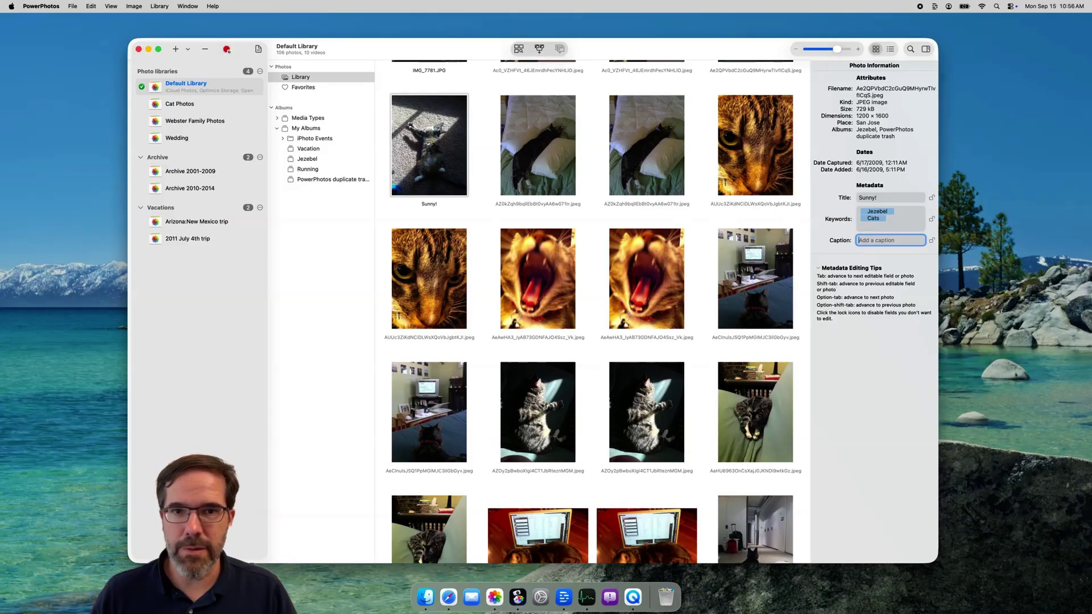
{"action": "key", "text": "shift+Tab"}
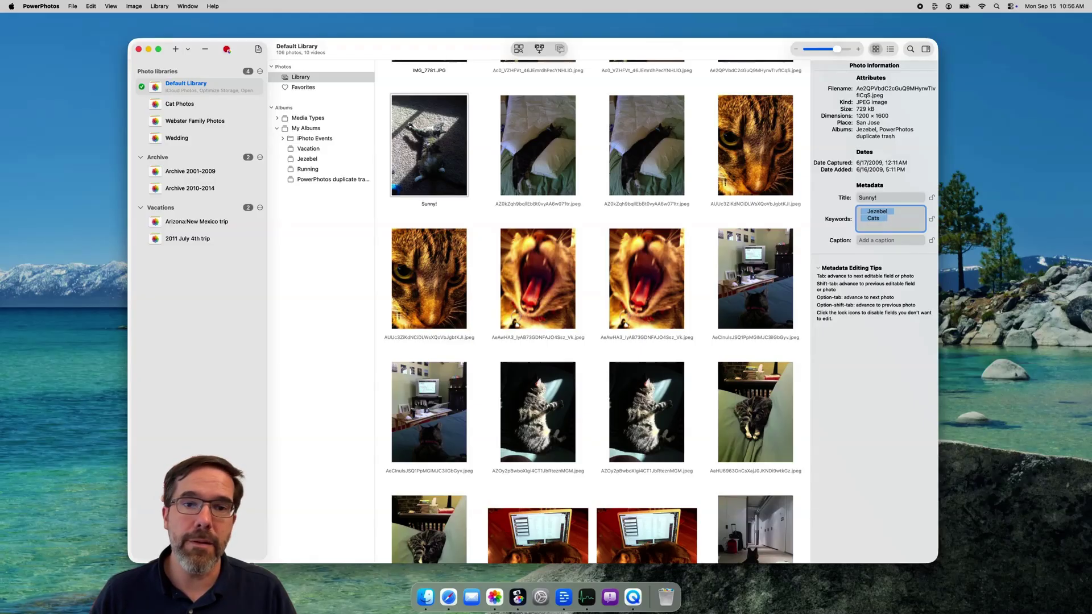
{"action": "type", "text": "yo"}
{"action": "key", "text": "Return"}
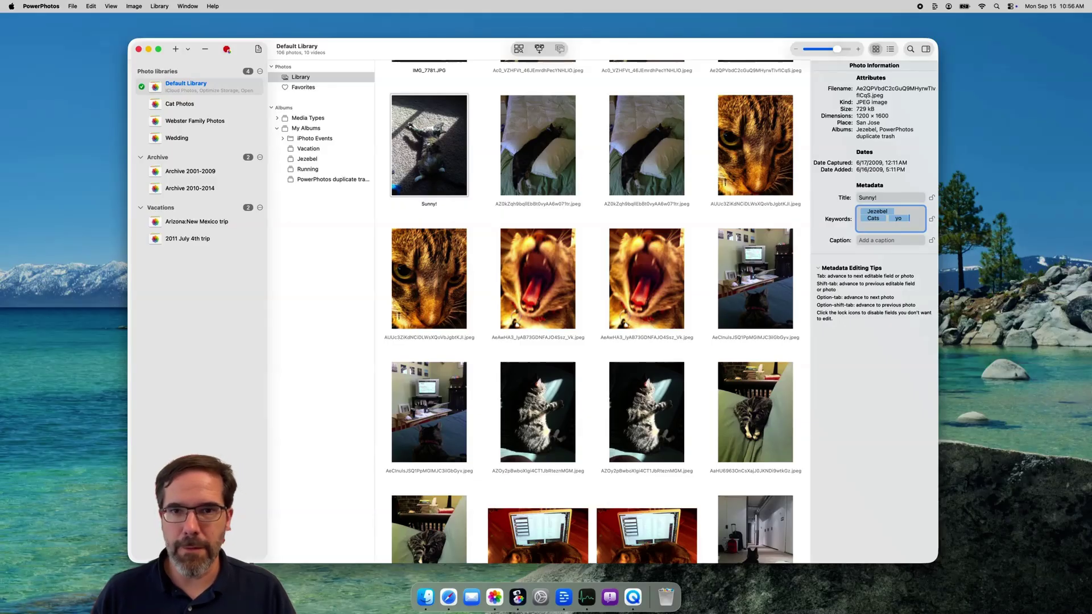
Caption the photo 'Jezebel relaxing in the sun' and advance to the next photo
{"action": "key", "text": "Tab"}
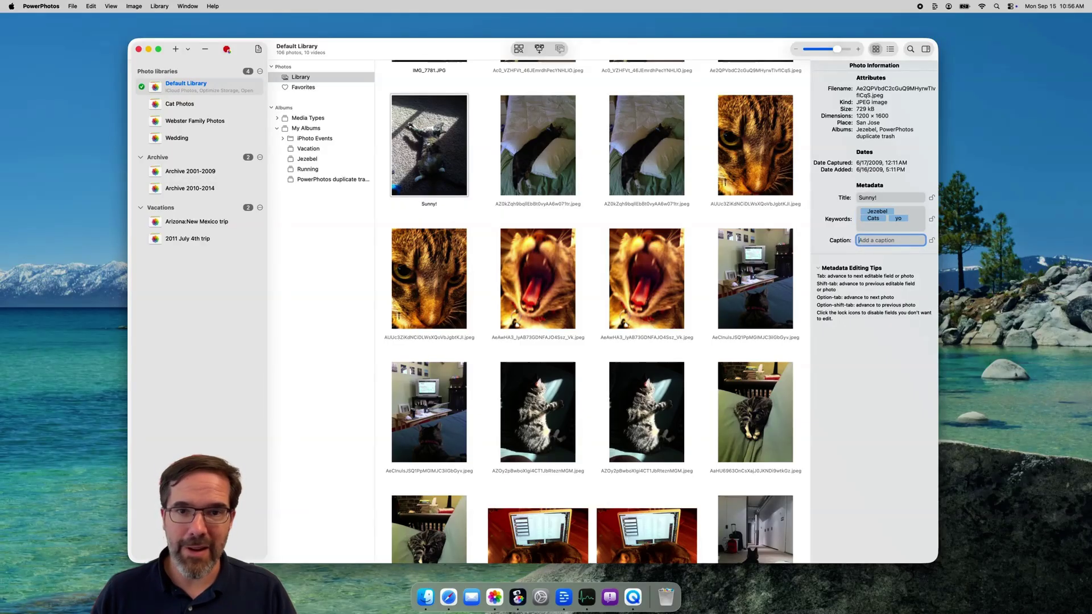
{"action": "type", "text": "Jezebel"}
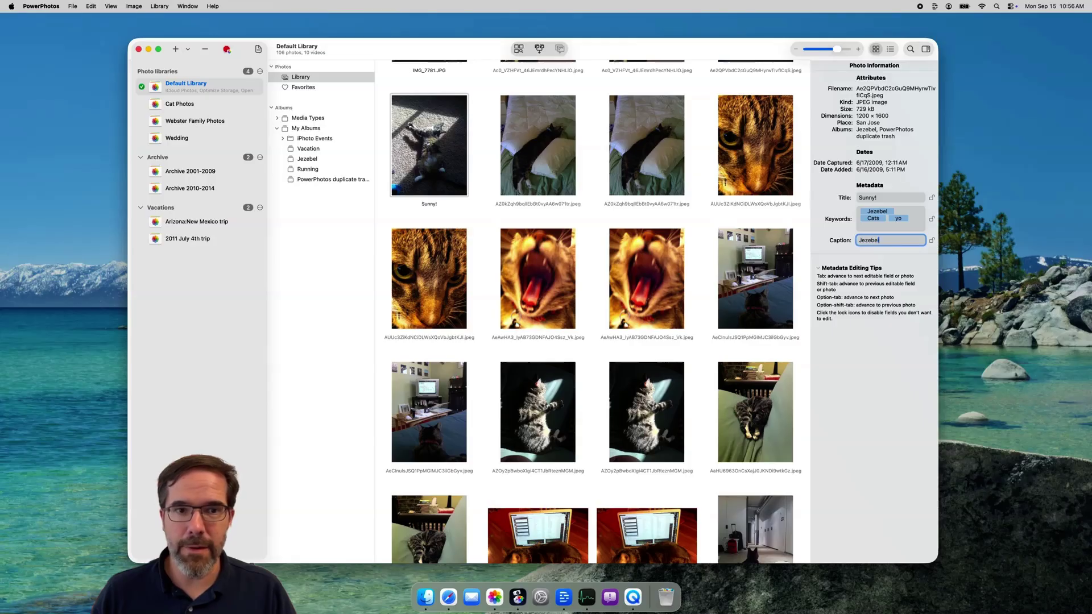
{"action": "type", "text": " relaxing in the sun"}
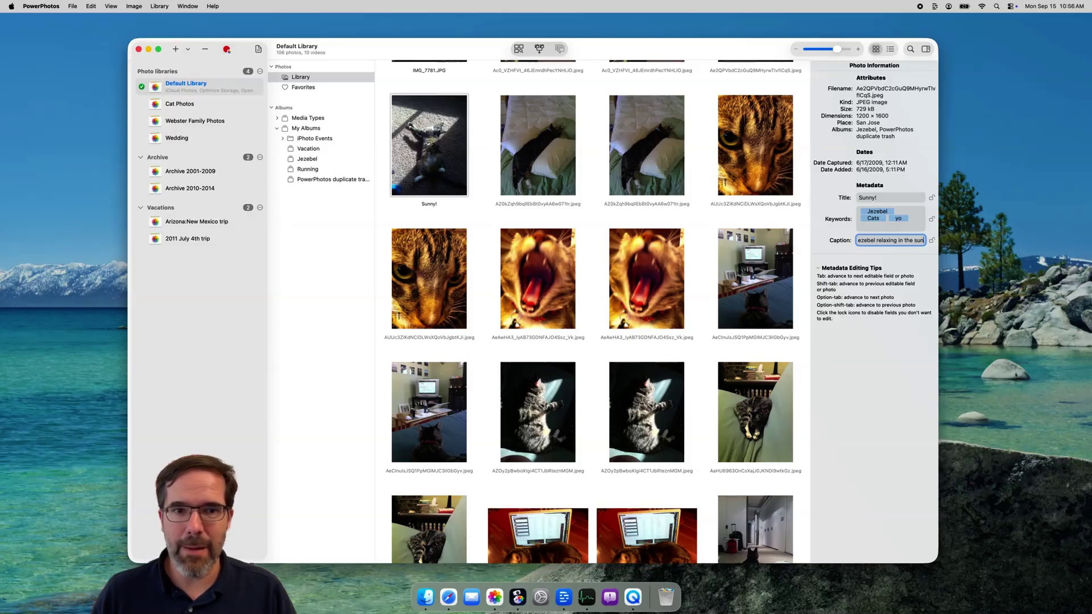
{"action": "key", "text": "Tab"}
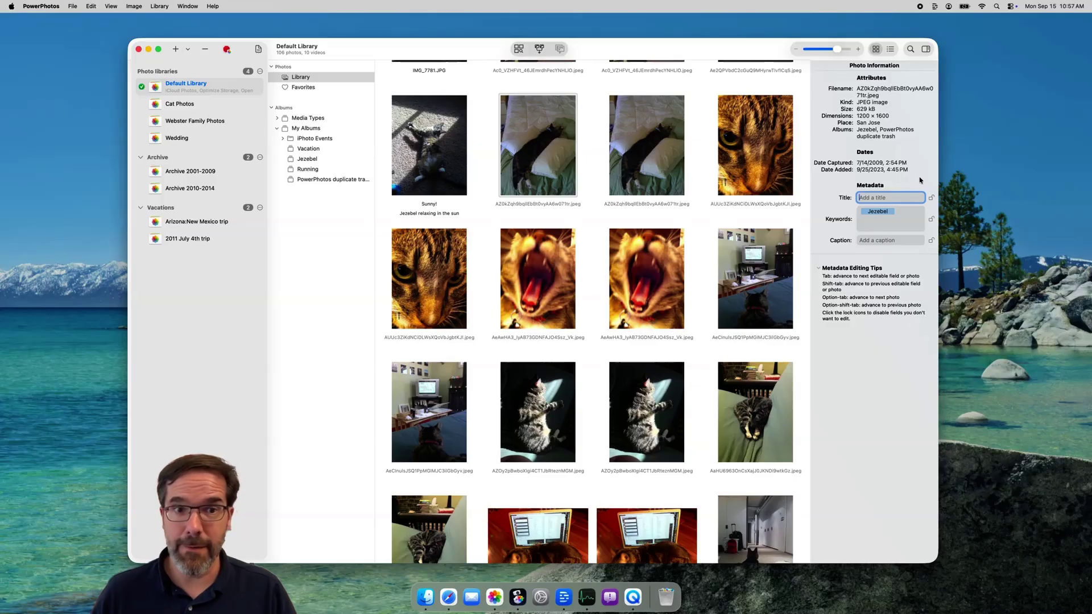
Title the second photo 'Pillows', caption it 'Relaxing more', then move to the third photo
{"action": "type", "text": "Pillows"}
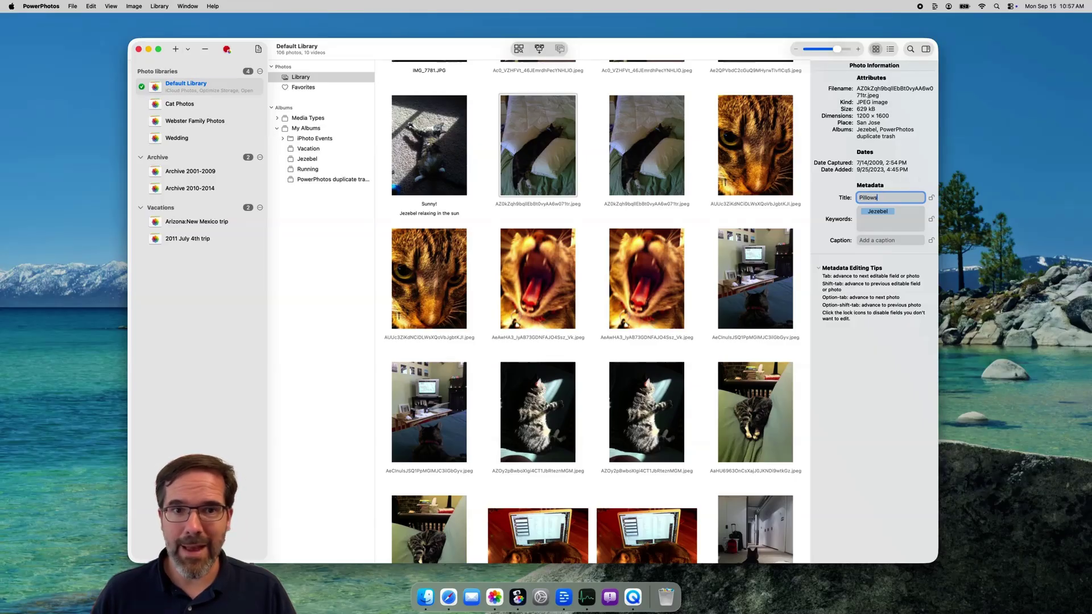
{"action": "key", "text": "Tab"}
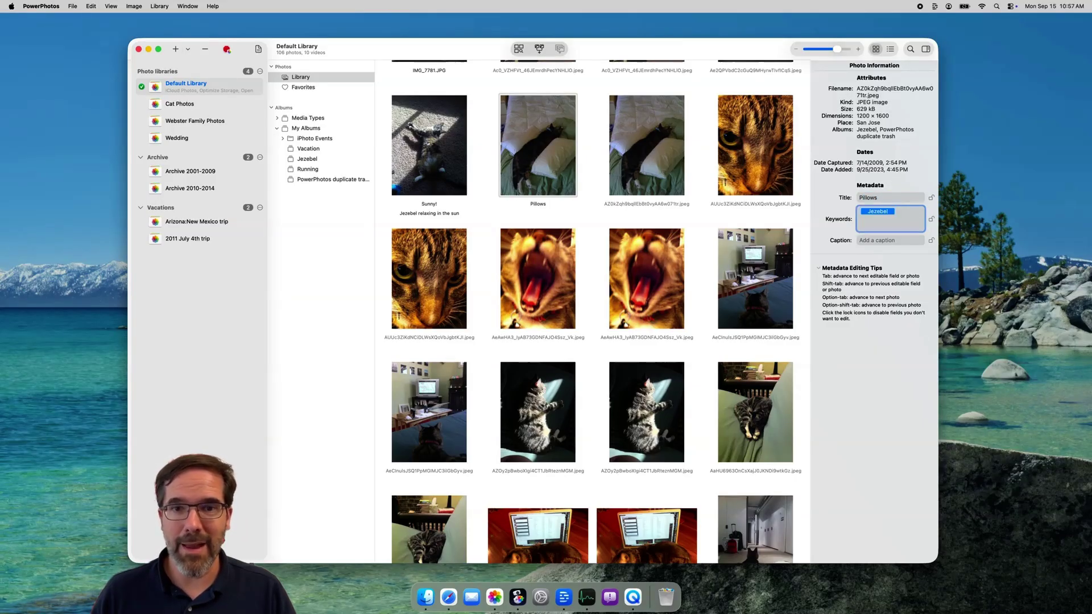
{"action": "key", "text": "Tab"}
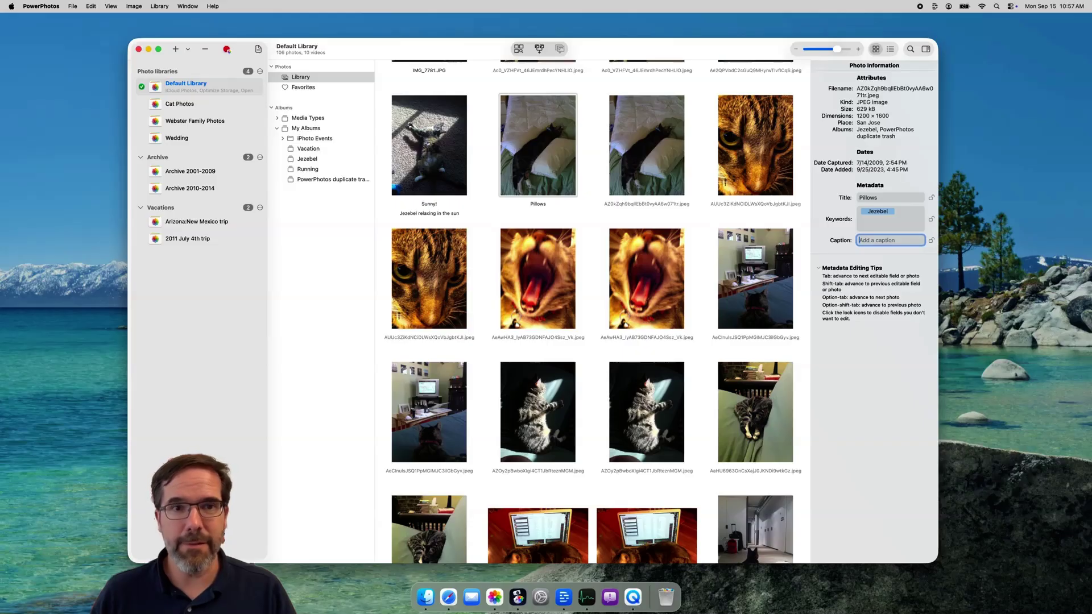
{"action": "type", "text": "Rela"}
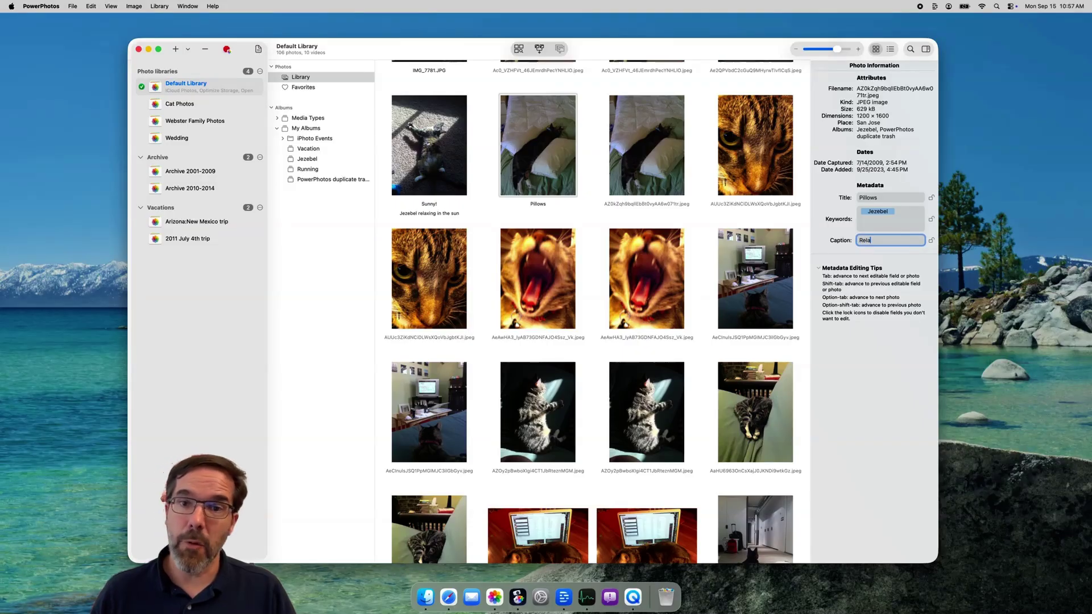
{"action": "type", "text": "xing more"}
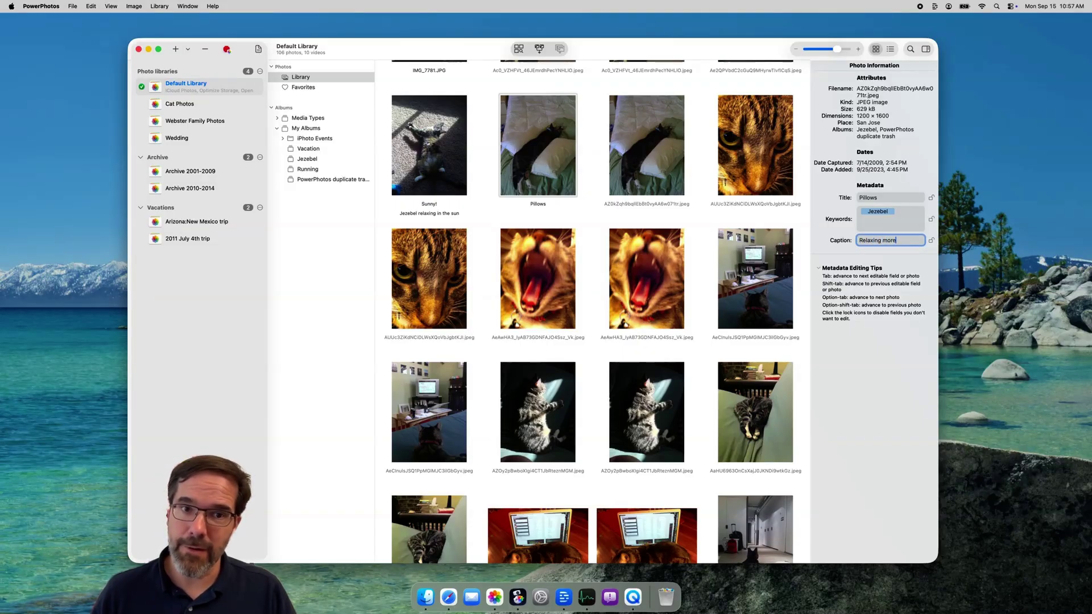
{"action": "key", "text": "shift+Tab"}
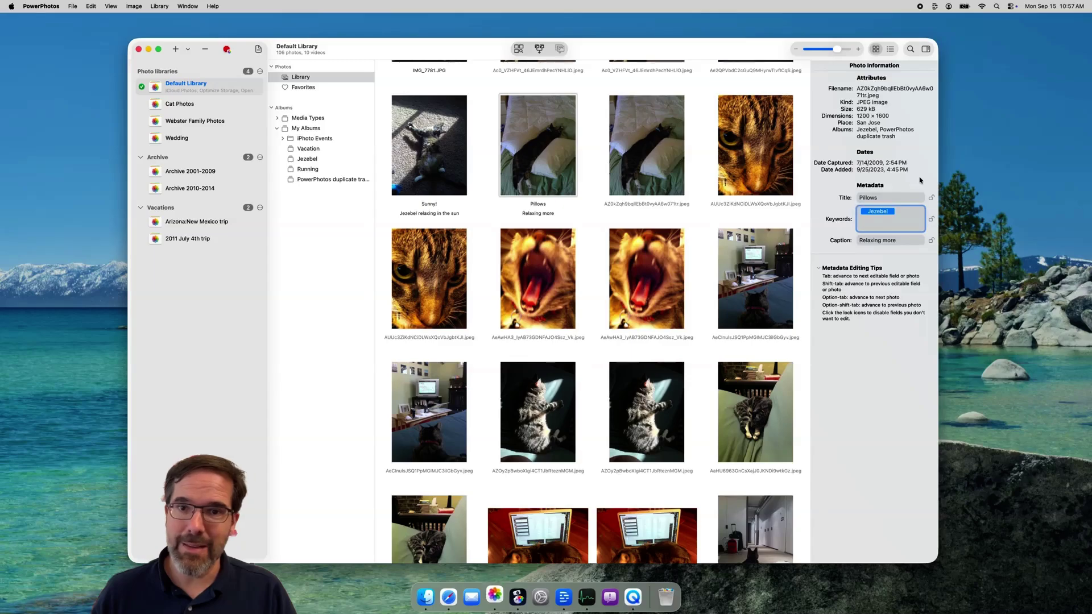
{"action": "key", "text": "shift+Tab"}
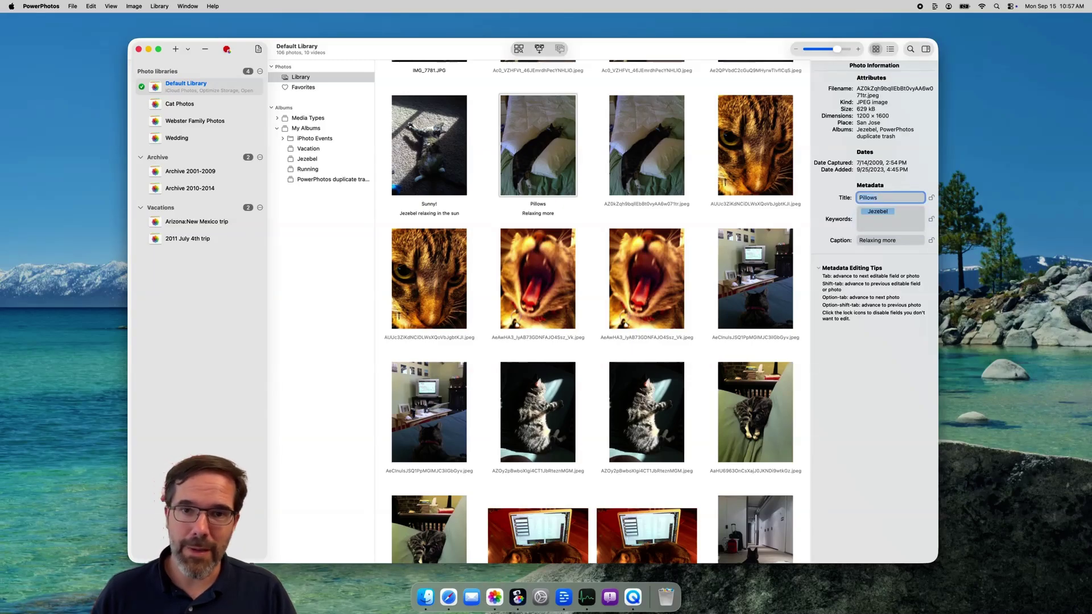
{"action": "key", "text": "alt+Tab"}
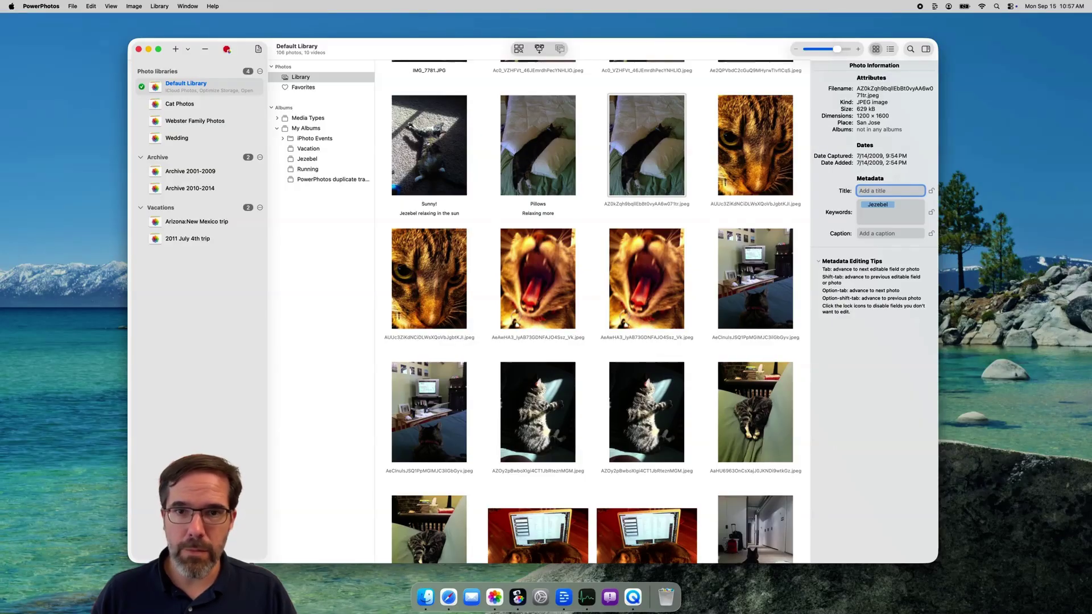
{"action": "left_click", "coordinate": [891, 49]}
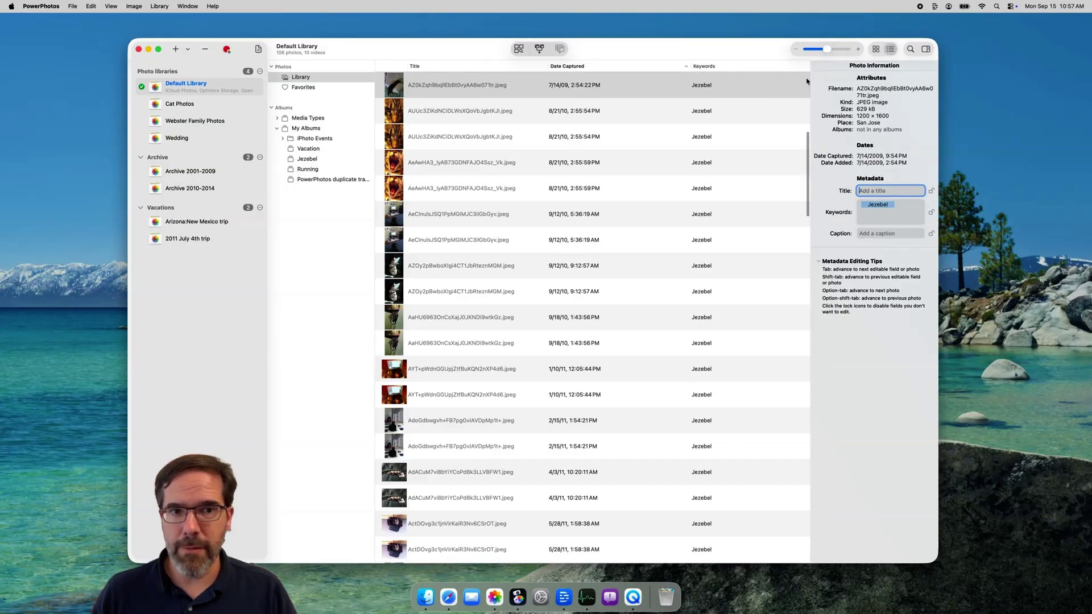
{"action": "double_click", "coordinate": [400, 91]}
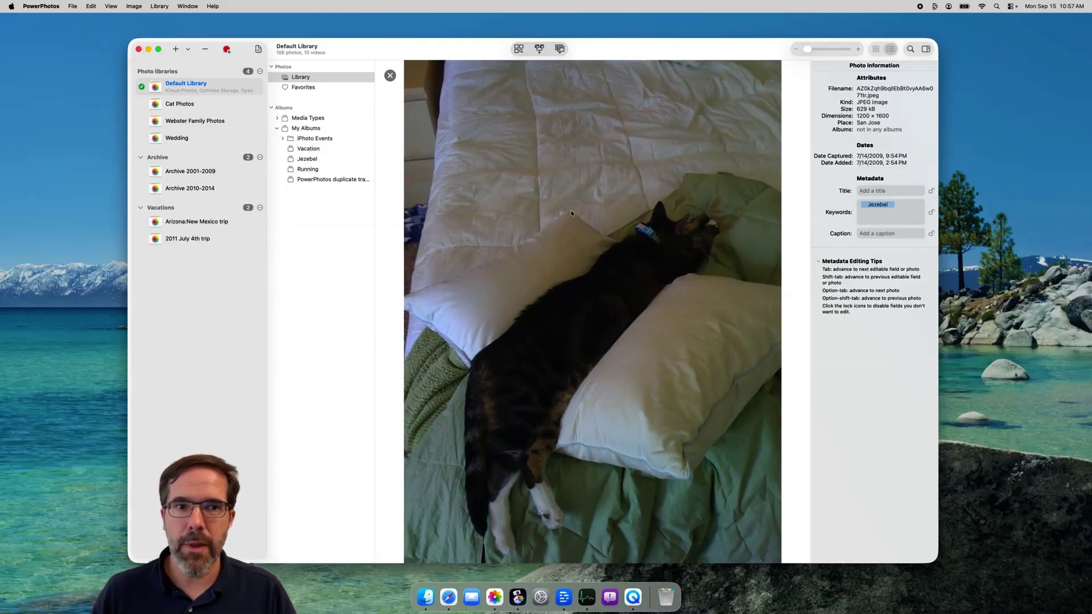
{"action": "left_click", "coordinate": [391, 77]}
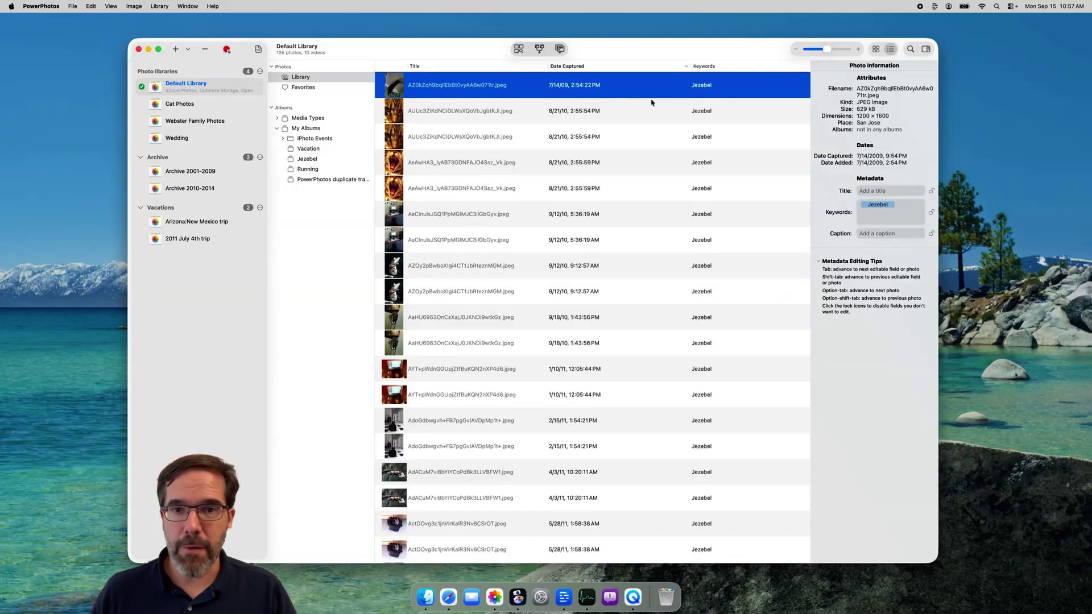
{"action": "left_click", "coordinate": [876, 49]}
{"action": "scroll", "coordinate": [673, 315], "scroll_direction": "down", "scroll_amount": 10}
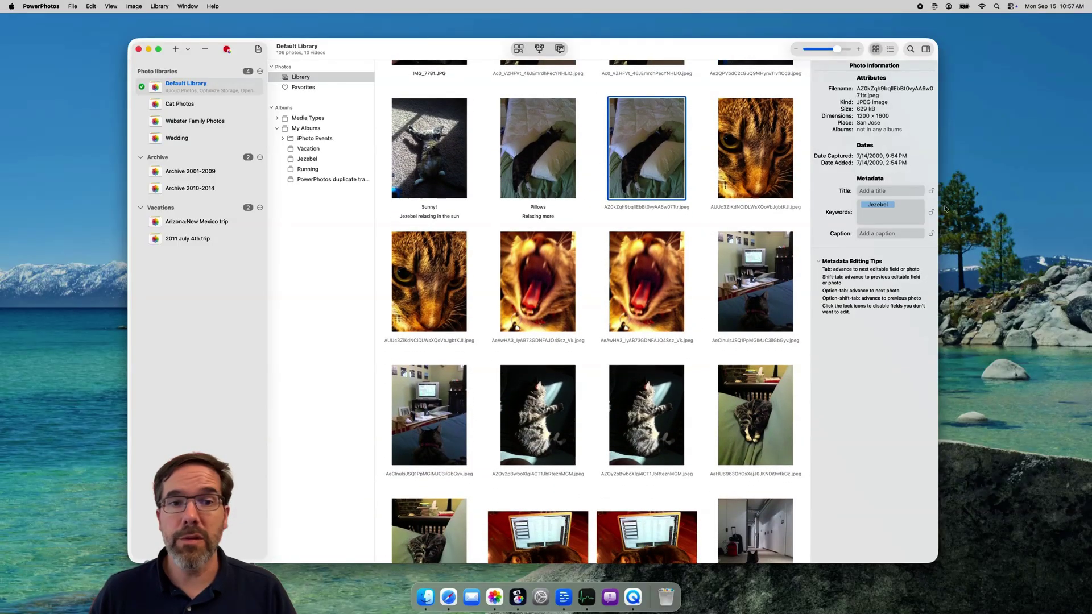
Lock the Keywords and Caption fields, then title the current photo 'Sleepy'
{"action": "left_click", "coordinate": [932, 214]}
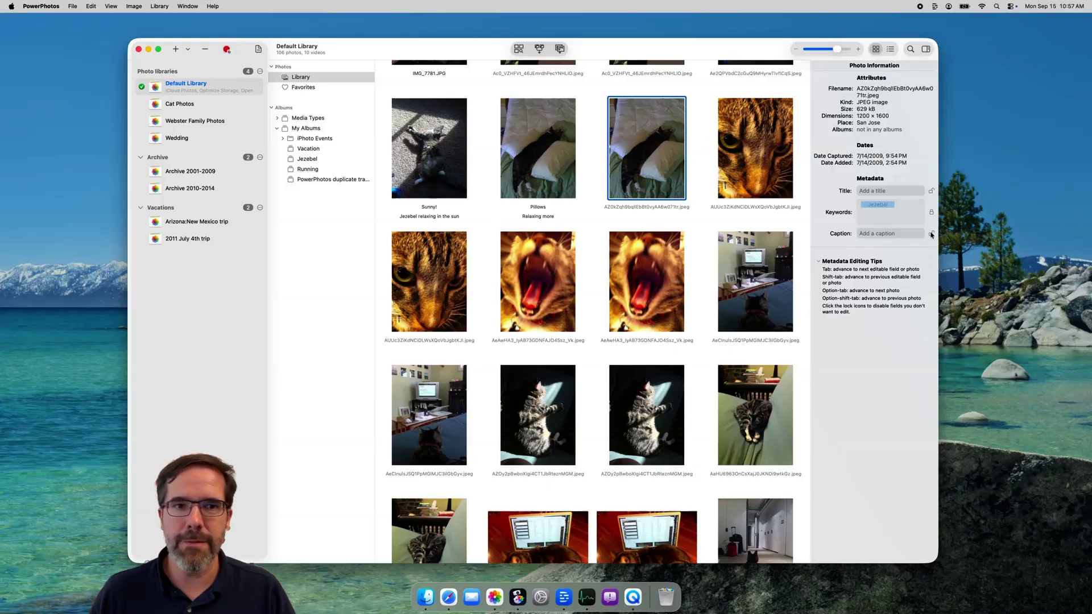
{"action": "left_click", "coordinate": [932, 234]}
{"action": "left_click", "coordinate": [871, 191]}
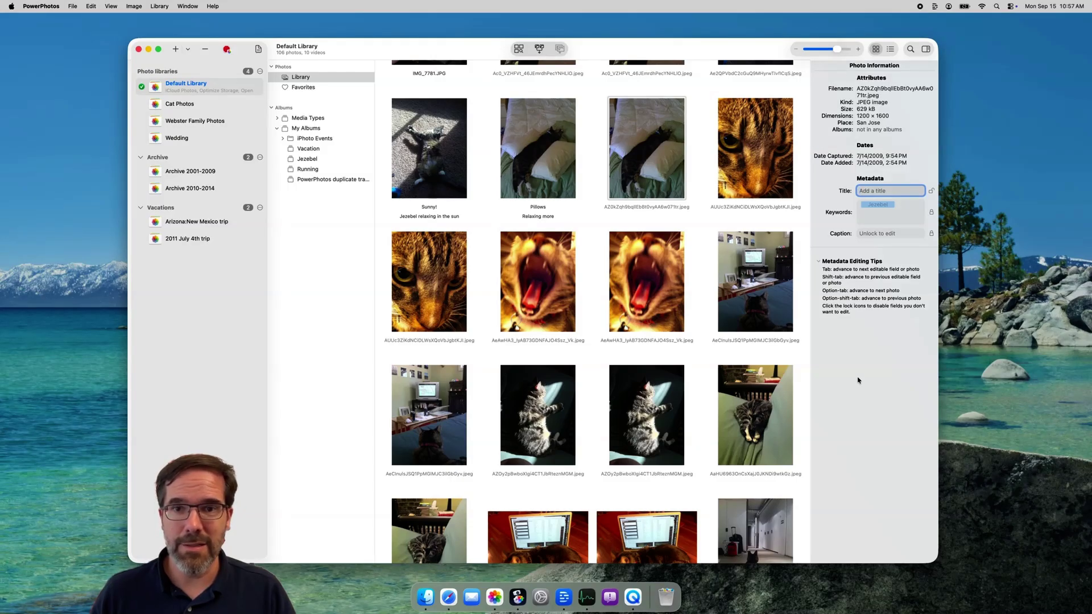
{"action": "type", "text": "Sleepy"}
{"action": "key", "text": "Tab"}
Title the next three photos Closeup, Menacing and Rawwwr
{"action": "type", "text": "G"}
{"action": "key", "text": "BackSpace"}
{"action": "type", "text": "Closeup"}
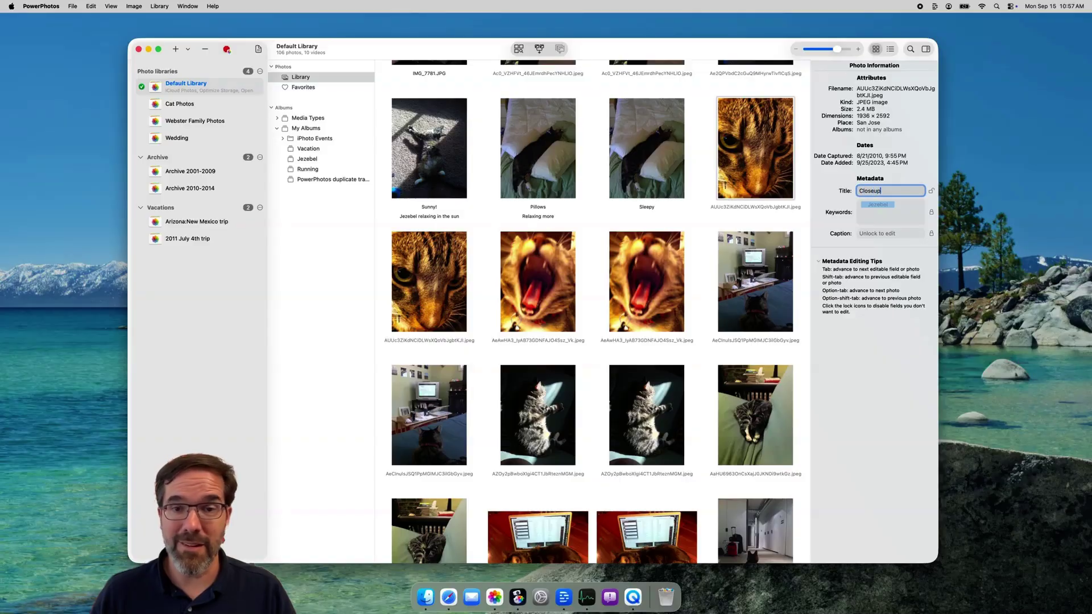
{"action": "key", "text": "Tab"}
{"action": "type", "text": "Menacing"}
{"action": "key", "text": "Tab"}
{"action": "type", "text": "Rawwwr"}
{"action": "key", "text": "Tab"}
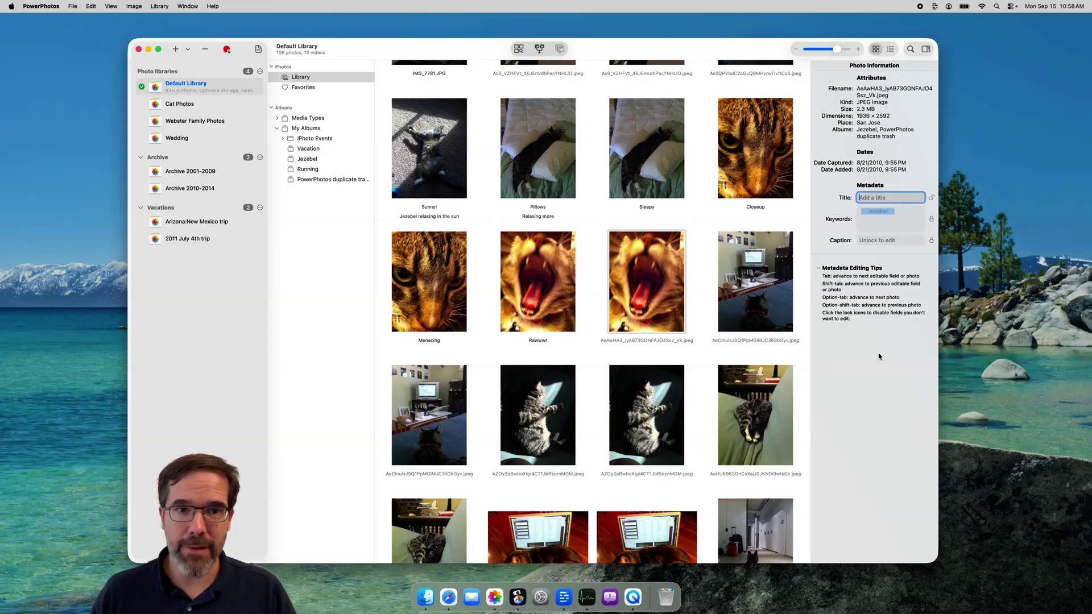
Select nine cat and desk-scene photos and batch-apply the title 'Jezebel'
{"action": "scroll", "coordinate": [726, 349], "scroll_direction": "down", "scroll_amount": 1}
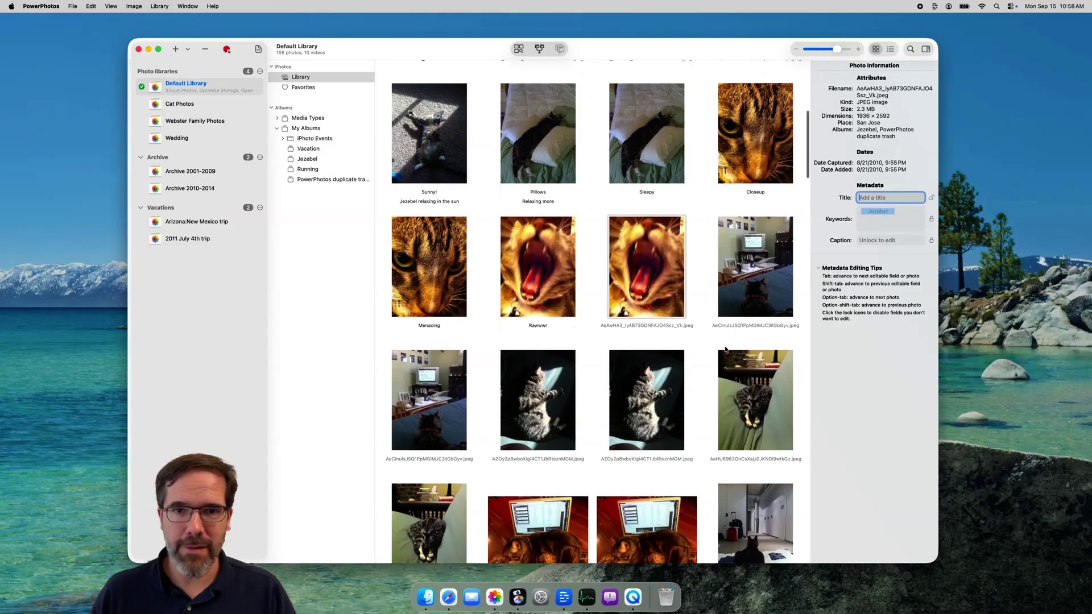
{"action": "left_click", "coordinate": [758, 262]}
{"action": "scroll", "coordinate": [758, 263], "scroll_direction": "down", "scroll_amount": 3}
{"action": "scroll", "coordinate": [757, 262], "scroll_direction": "down", "scroll_amount": 1}
{"action": "left_click", "coordinate": [758, 412], "text": "shift"}
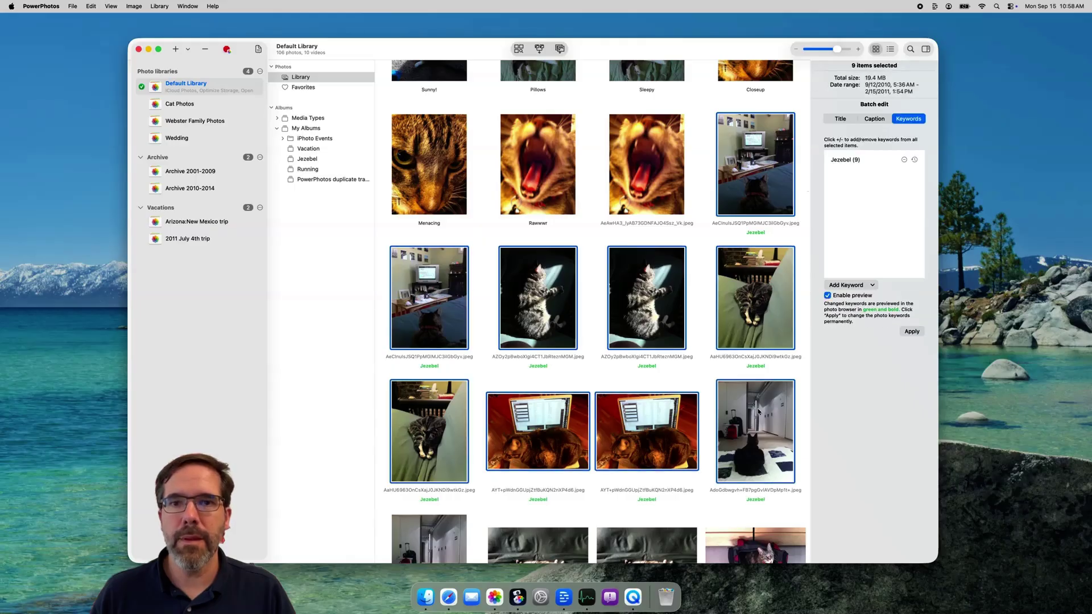
{"action": "left_click", "coordinate": [841, 118]}
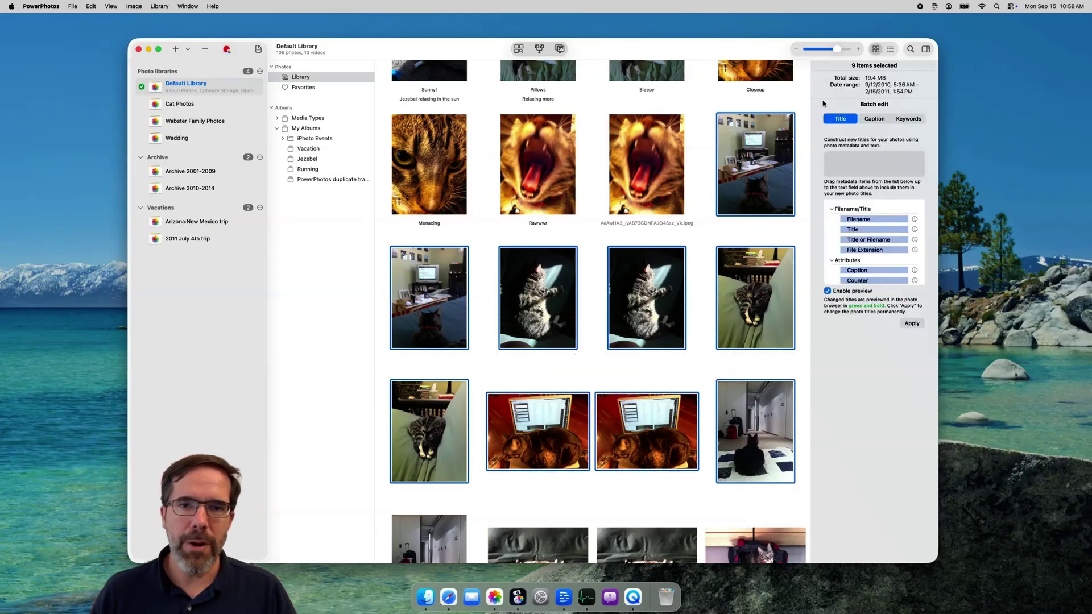
{"action": "left_click", "coordinate": [862, 166]}
{"action": "type", "text": "Jezebel"}
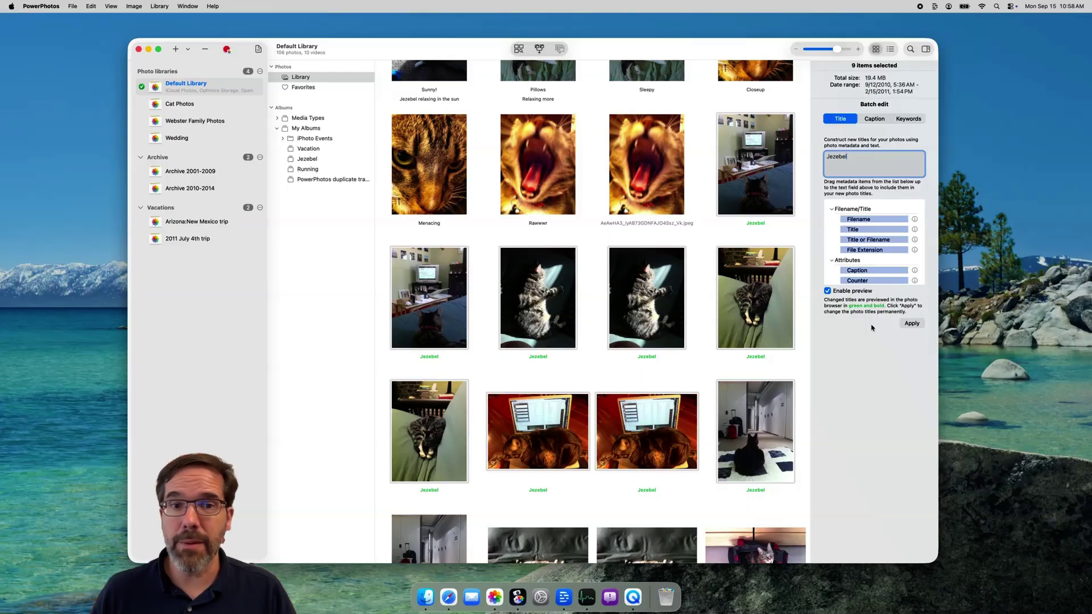
{"action": "left_click", "coordinate": [910, 323]}
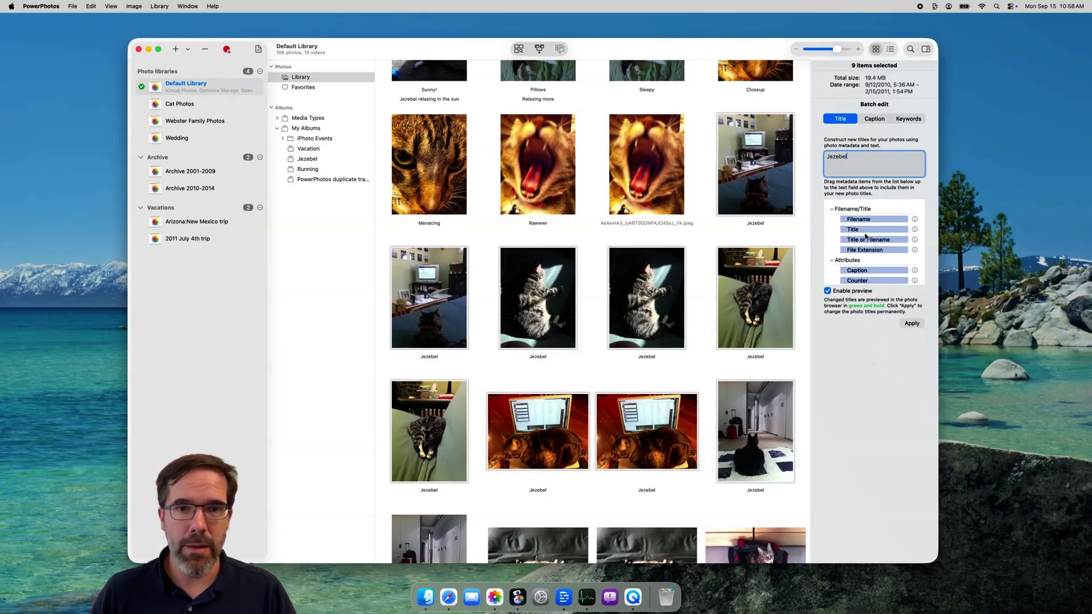
Replace Jezebel in the title template with capture Year, Month and Day tokens joined by hyphens
{"action": "scroll", "coordinate": [866, 236], "scroll_direction": "down", "scroll_amount": 3}
{"action": "scroll", "coordinate": [866, 235], "scroll_direction": "down", "scroll_amount": 6}
{"action": "scroll", "coordinate": [866, 236], "scroll_direction": "up", "scroll_amount": 3}
{"action": "scroll", "coordinate": [866, 236], "scroll_direction": "down", "scroll_amount": 2}
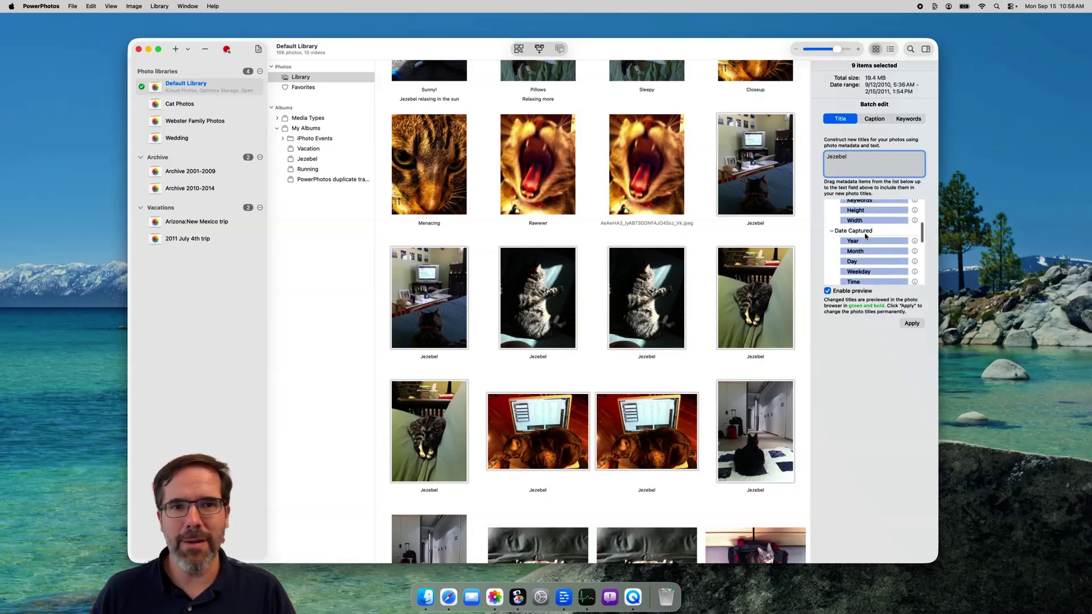
{"action": "double_click", "coordinate": [872, 158]}
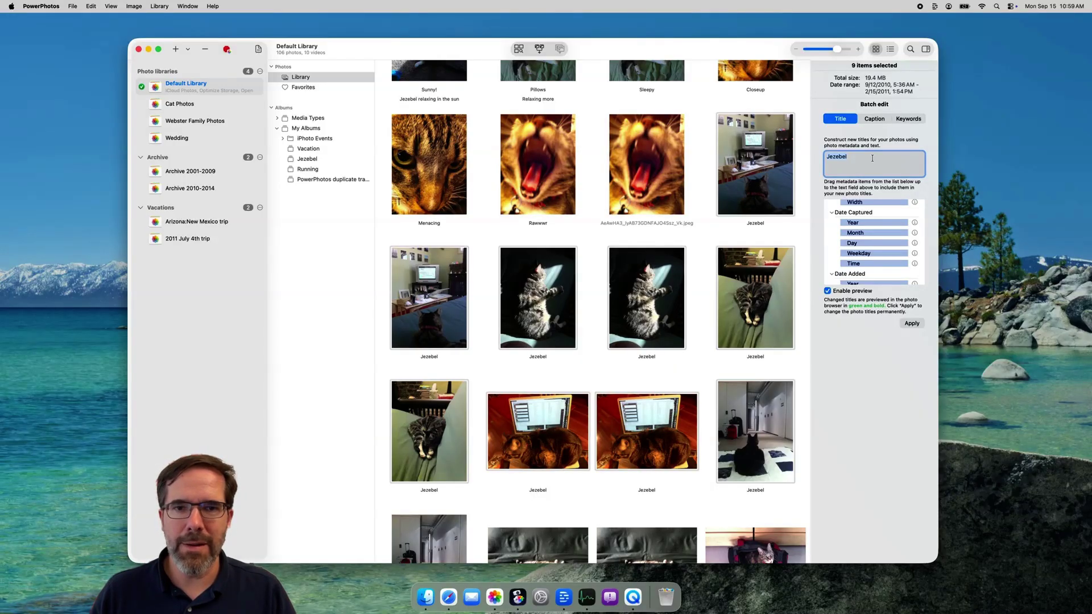
{"action": "key", "text": "BackSpace"}
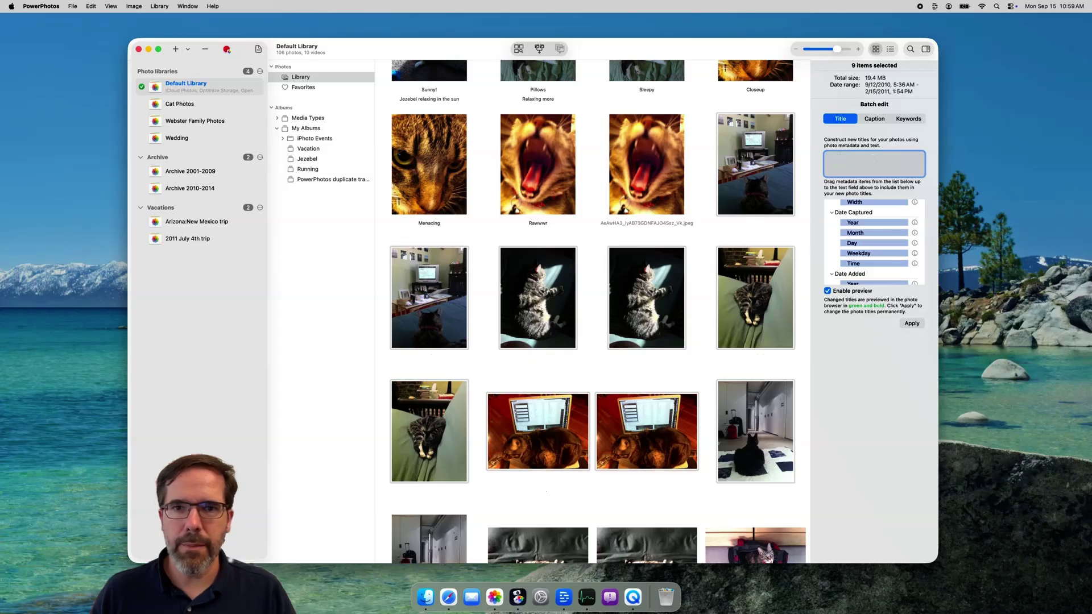
{"action": "left_click_drag", "start_coordinate": [871, 226], "coordinate": [853, 164]}
{"action": "left_click_drag", "start_coordinate": [874, 234], "coordinate": [887, 162]}
{"action": "left_click_drag", "start_coordinate": [864, 245], "coordinate": [899, 164]}
{"action": "key", "text": "Right"}
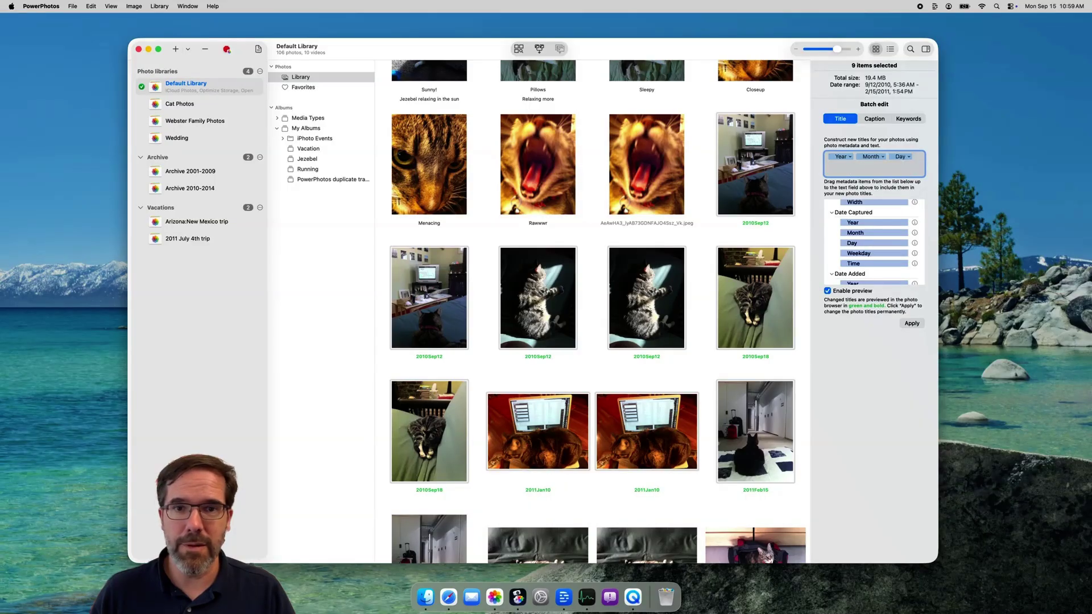
{"action": "type", "text": "-"}
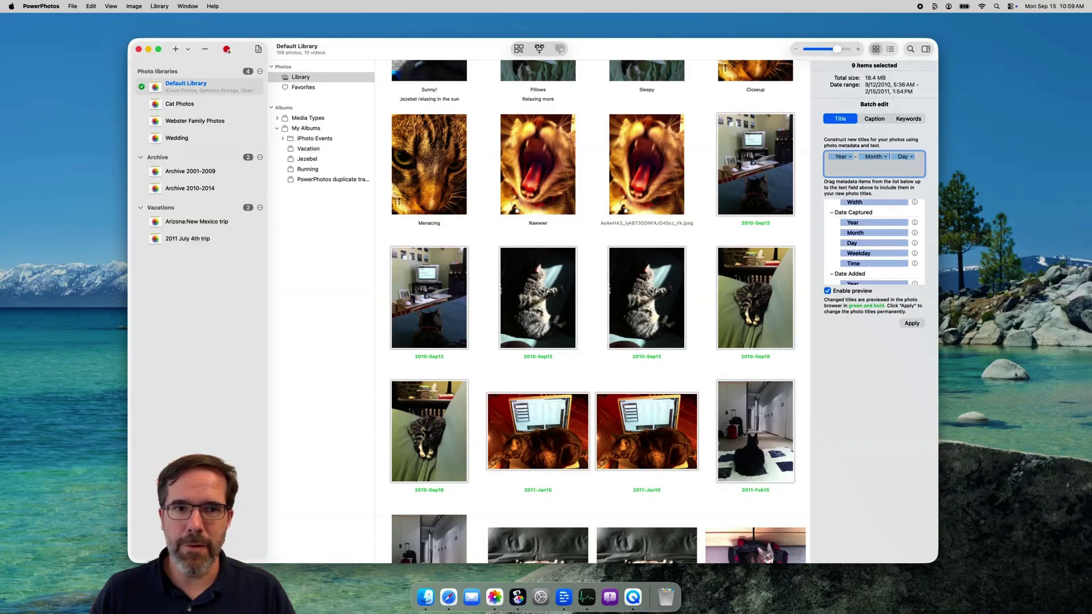
{"action": "type", "text": "-"}
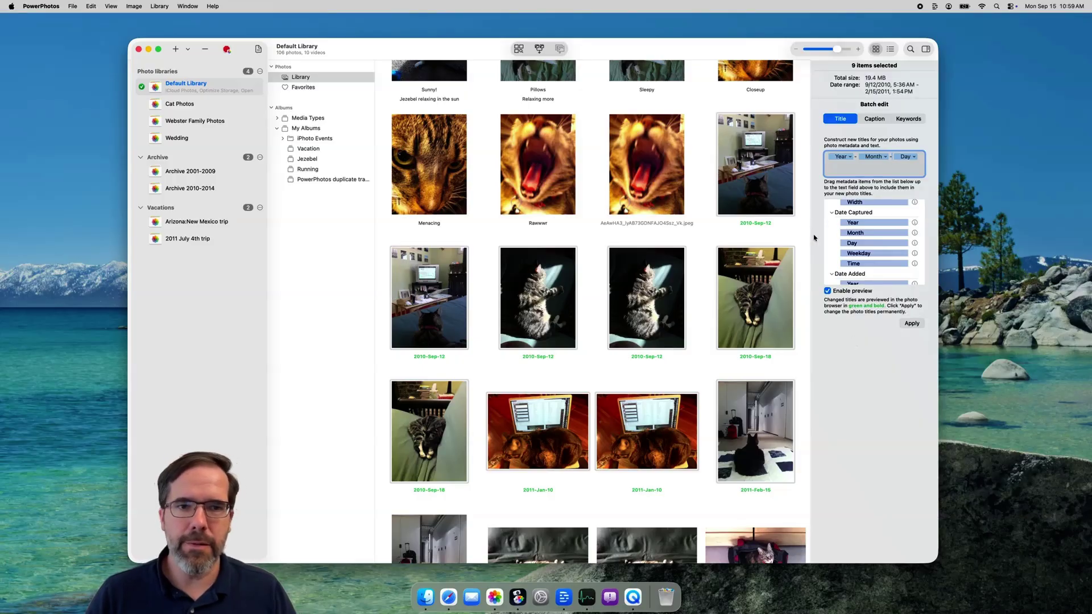
Show the template's month as a two-digit number, previewing titles like 2010-09-12
{"action": "left_click", "coordinate": [884, 157]}
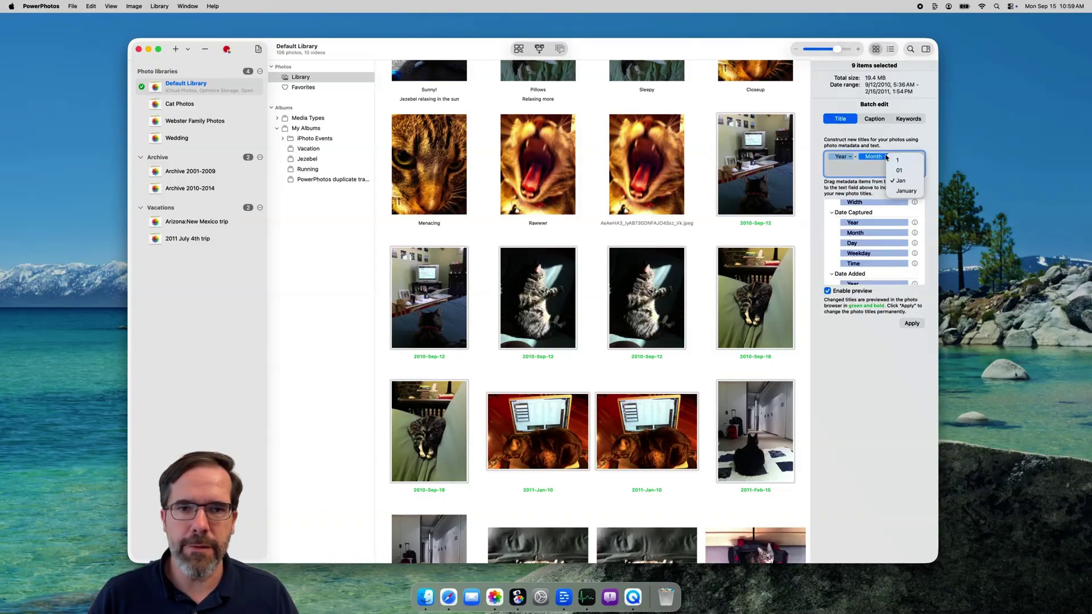
{"action": "left_click", "coordinate": [914, 171]}
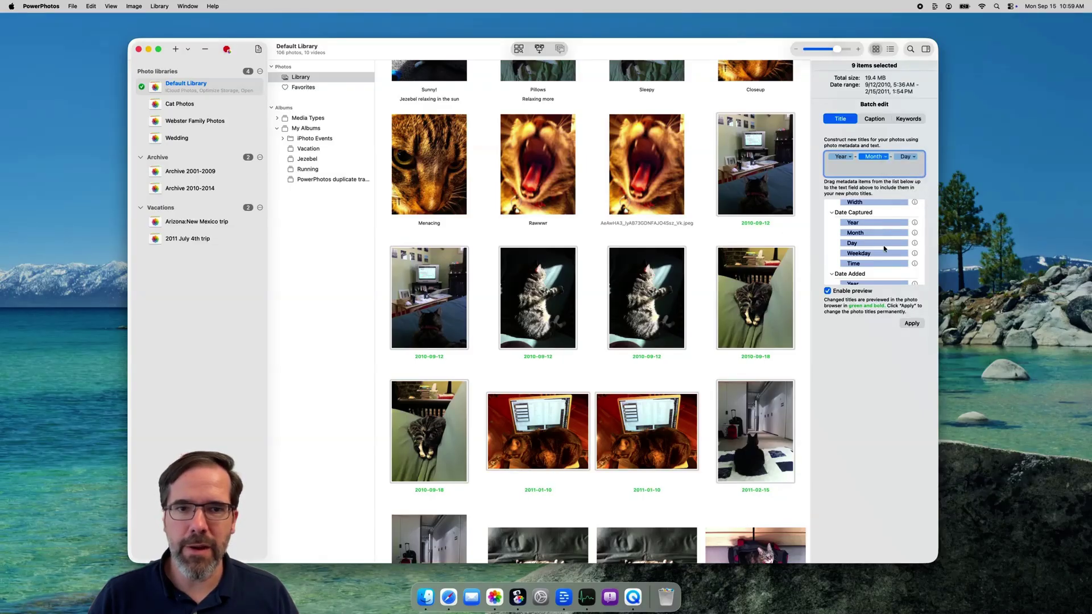
{"action": "scroll", "coordinate": [882, 245], "scroll_direction": "up", "scroll_amount": 6}
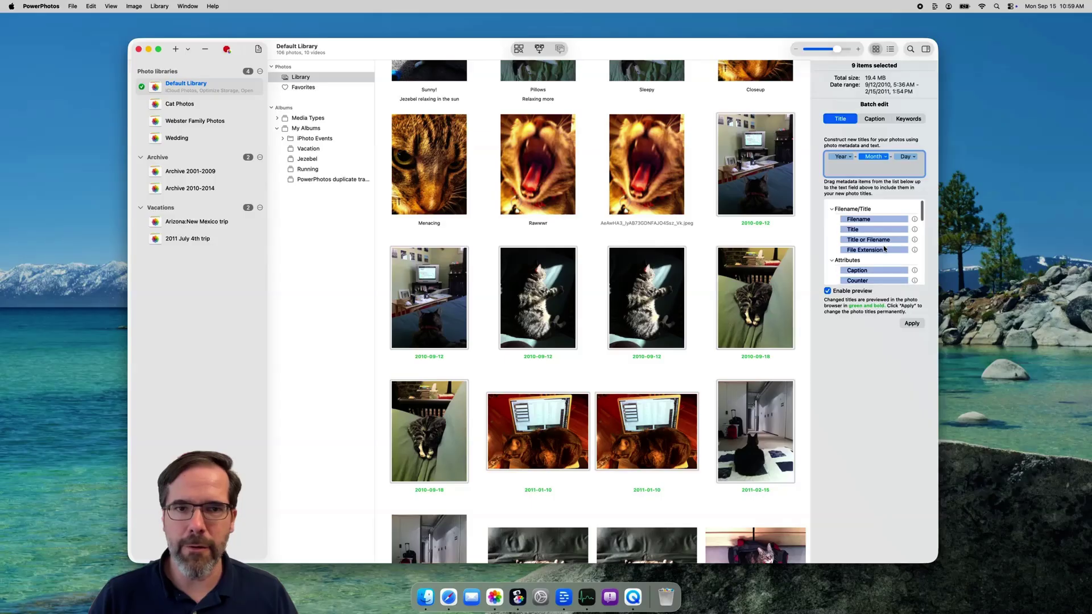
{"action": "scroll", "coordinate": [878, 232], "scroll_direction": "down", "scroll_amount": 3}
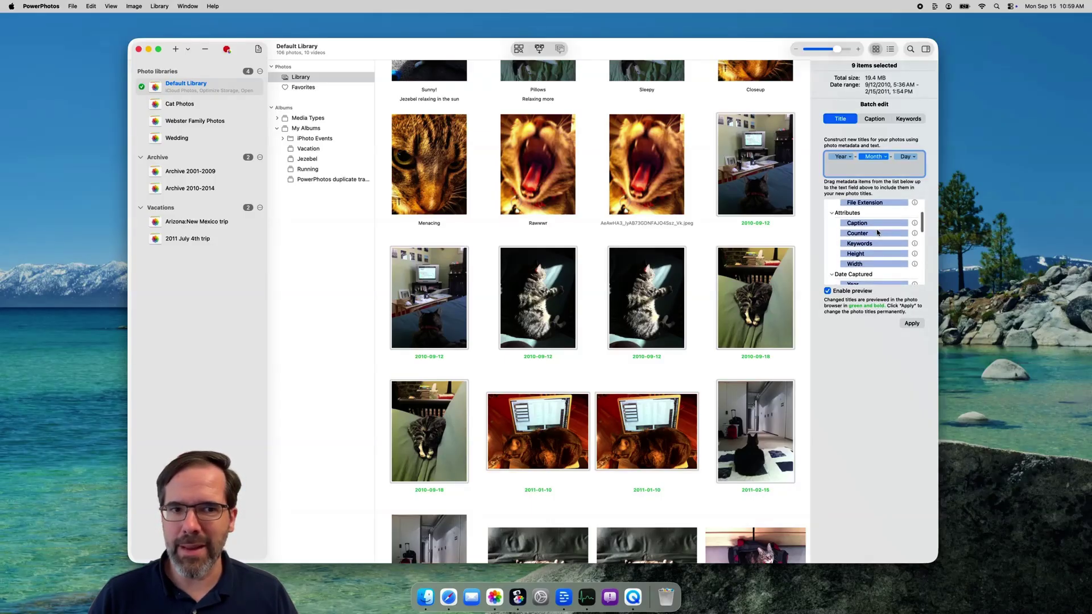
{"action": "left_click", "coordinate": [915, 233]}
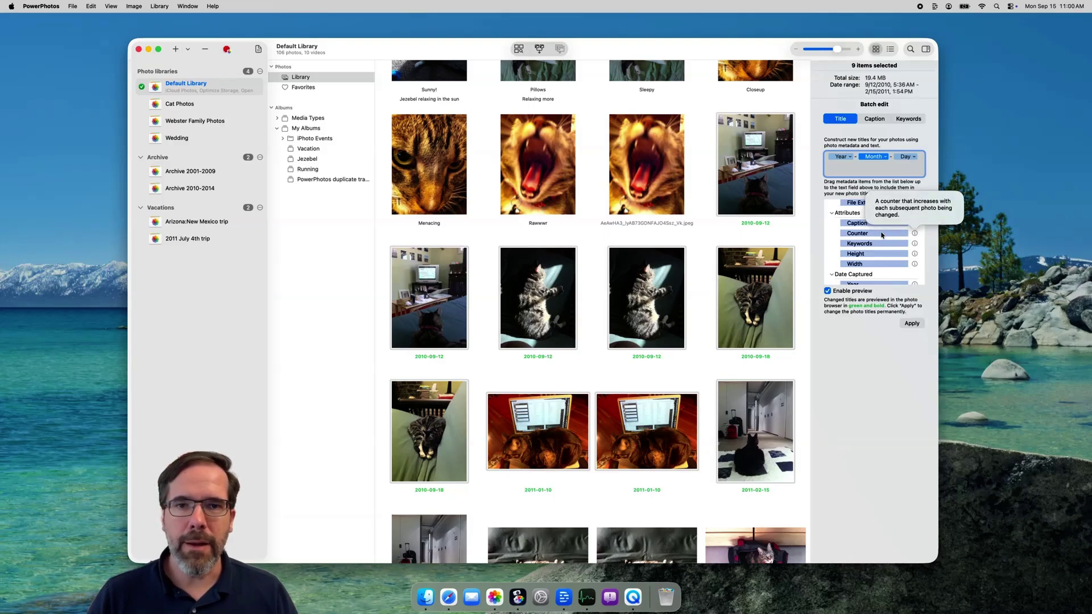
{"action": "left_click", "coordinate": [881, 236]}
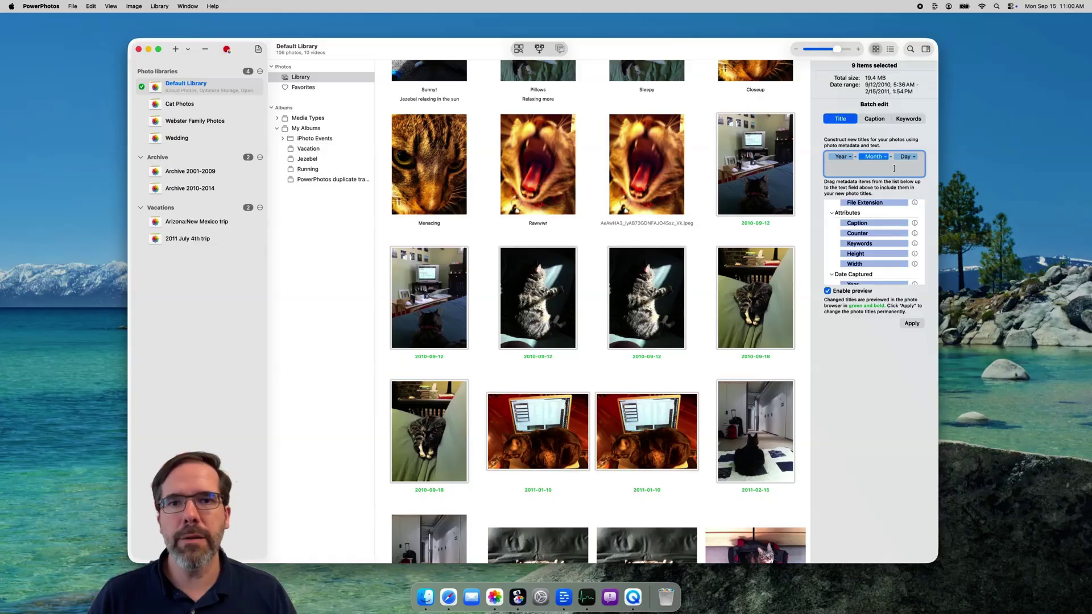
{"action": "left_click", "coordinate": [895, 168]}
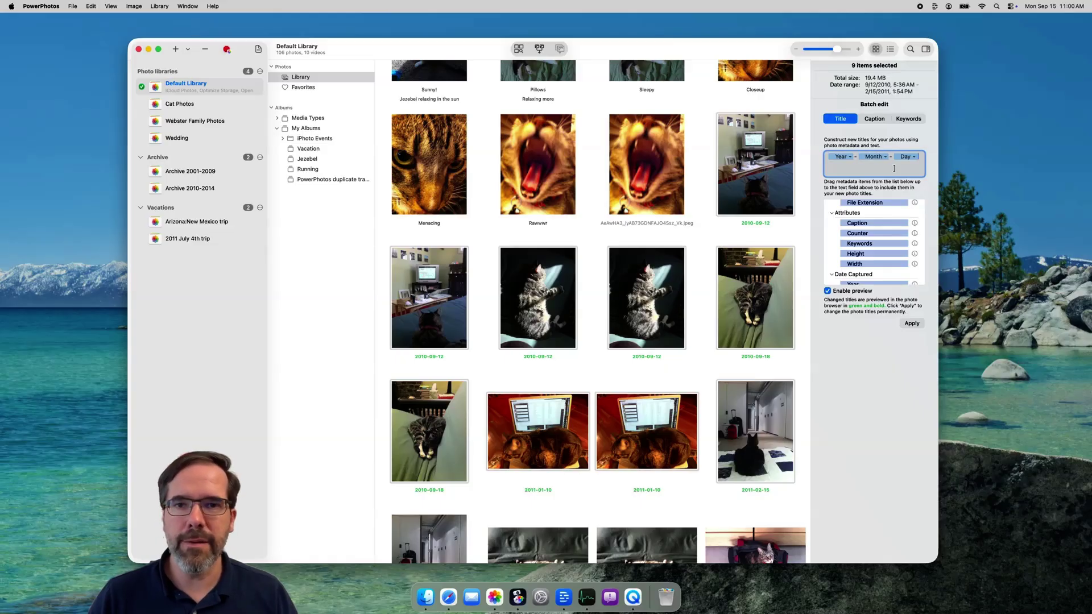
Apply the Year-Month-Day titles to the nine photos, then deselect them
{"action": "left_click", "coordinate": [912, 324]}
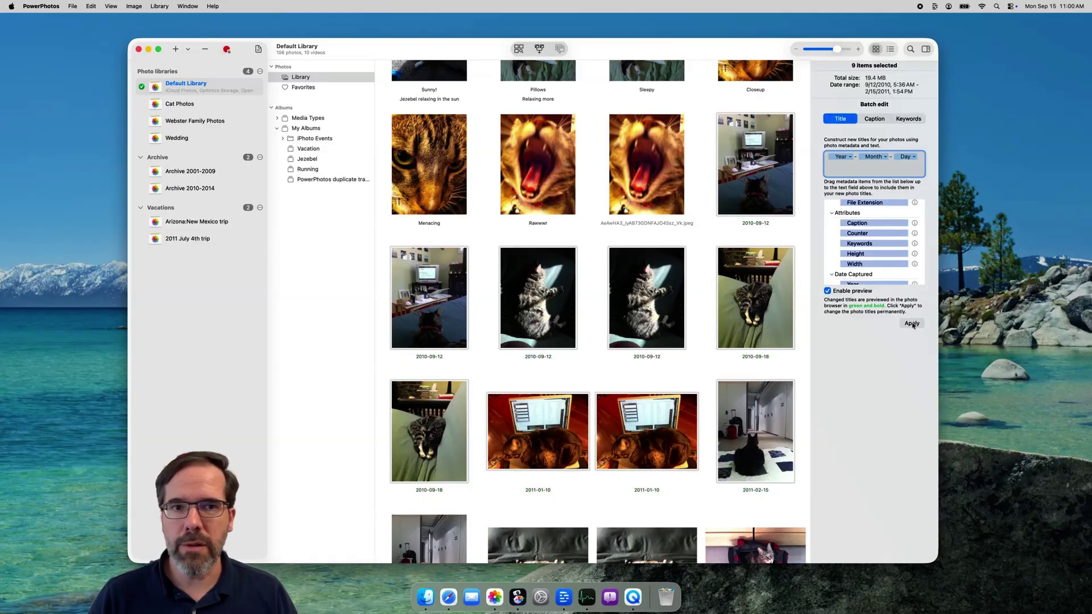
{"action": "left_click", "coordinate": [908, 119]}
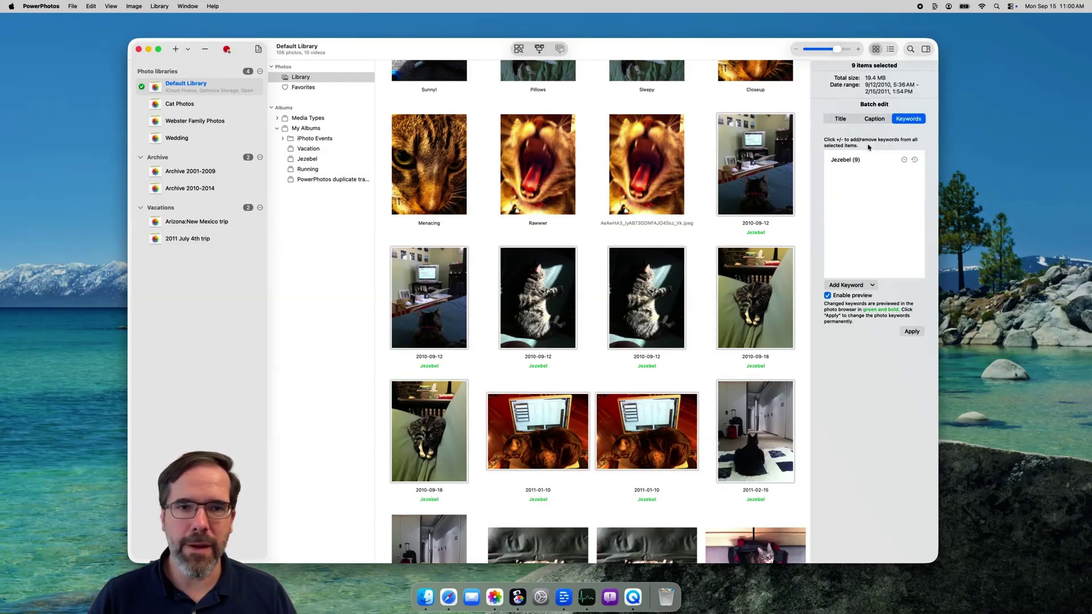
{"action": "left_click", "coordinate": [702, 245]}
{"action": "scroll", "coordinate": [701, 245], "scroll_direction": "down", "scroll_amount": 5}
{"action": "scroll", "coordinate": [701, 245], "scroll_direction": "down", "scroll_amount": 12}
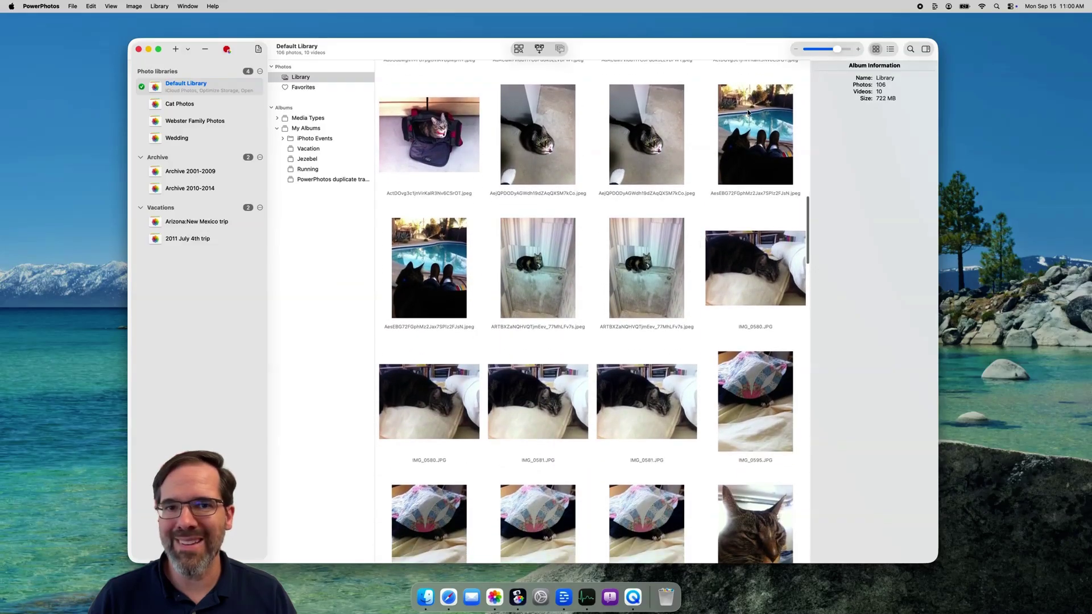
Select twelve photos from the pool photo to IMG_0634, adding Cats and removing From MobileMe
{"action": "left_click", "coordinate": [438, 268]}
{"action": "scroll", "coordinate": [438, 267], "scroll_direction": "down", "scroll_amount": 2}
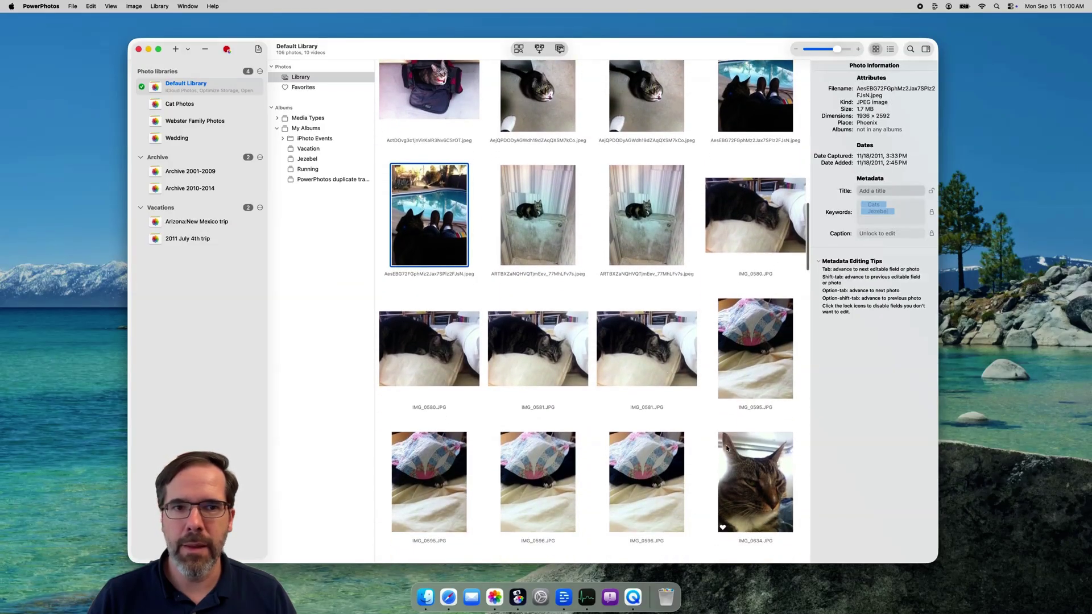
{"action": "left_click", "coordinate": [727, 449], "text": "shift"}
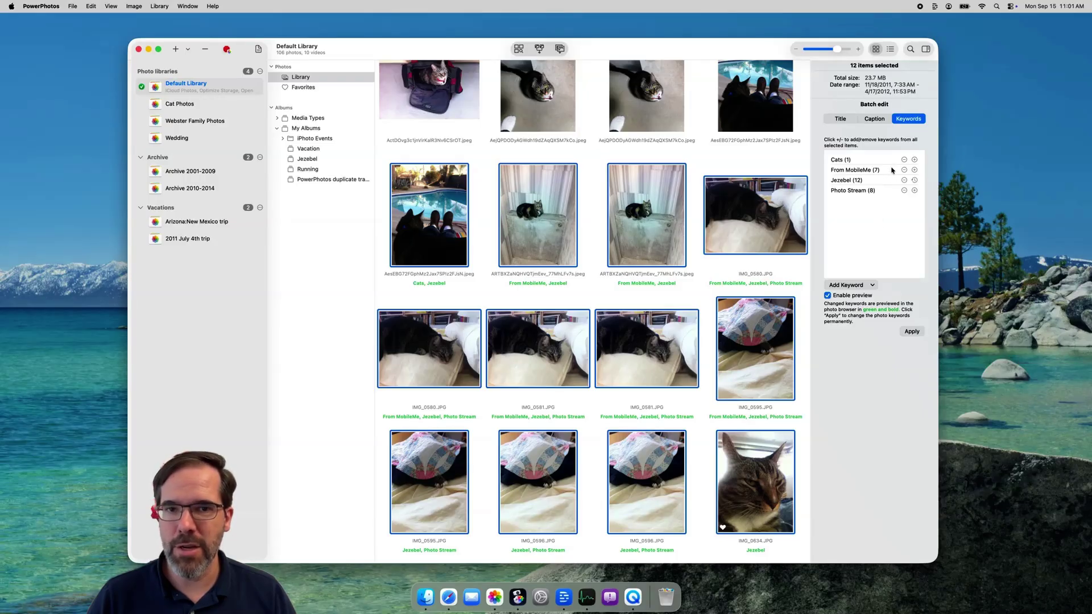
{"action": "left_click", "coordinate": [915, 160]}
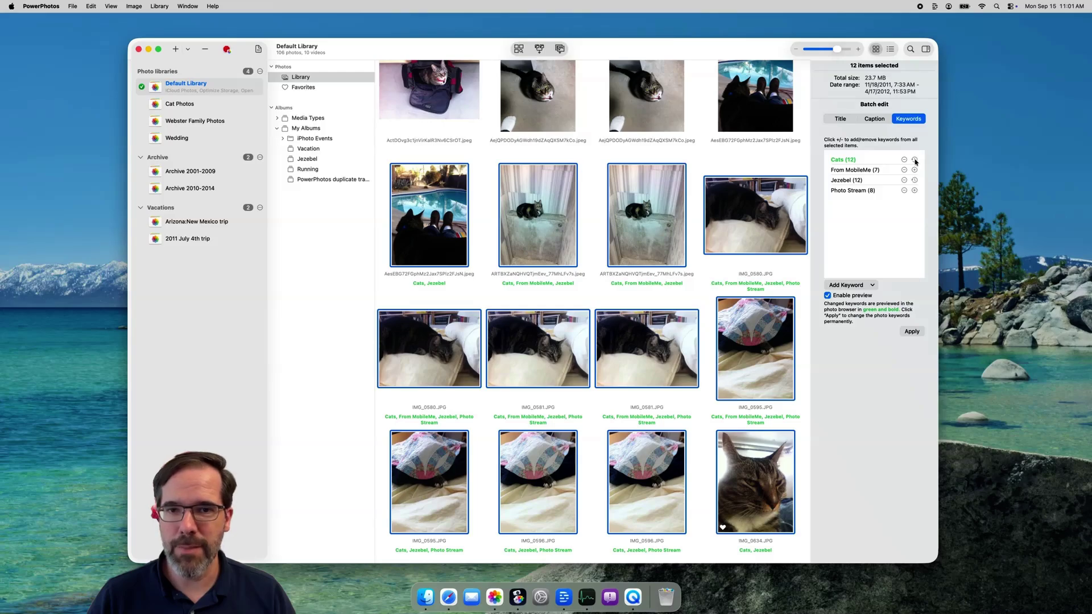
{"action": "left_click", "coordinate": [904, 170]}
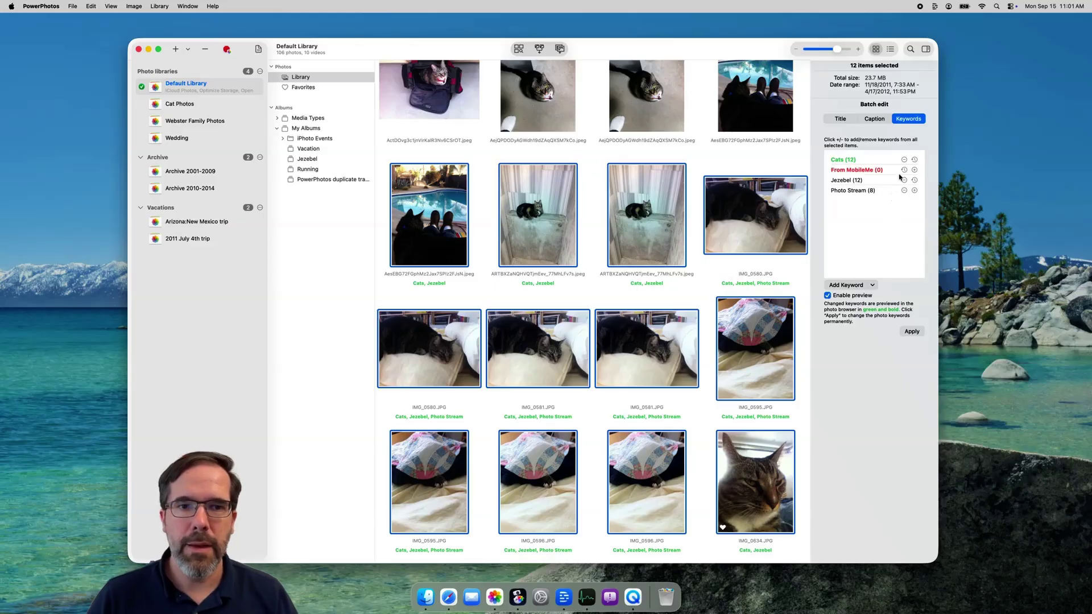
{"action": "left_click", "coordinate": [914, 160]}
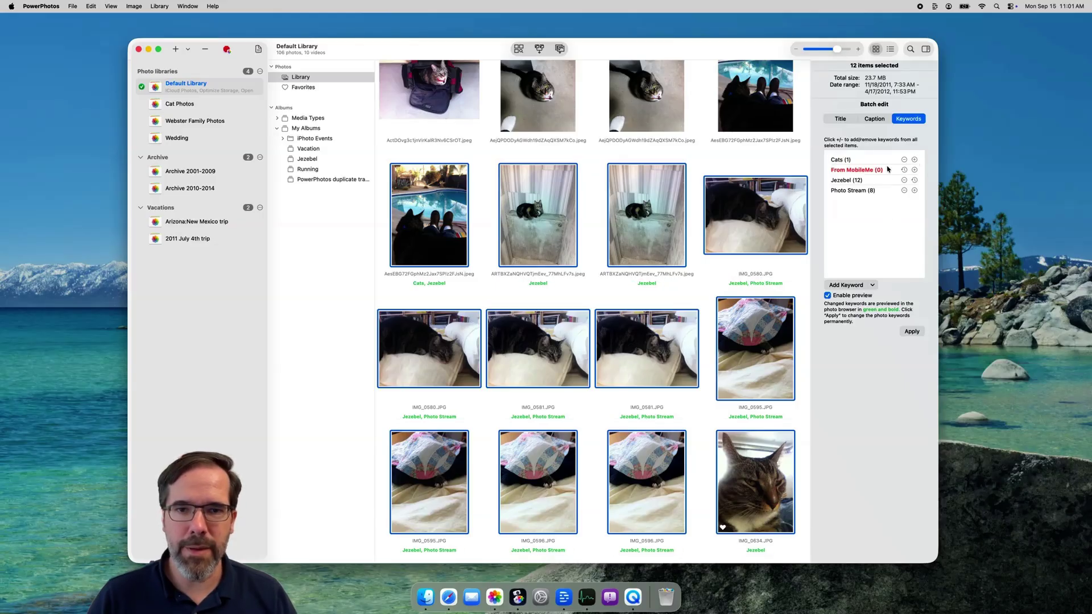
{"action": "left_click", "coordinate": [915, 160]}
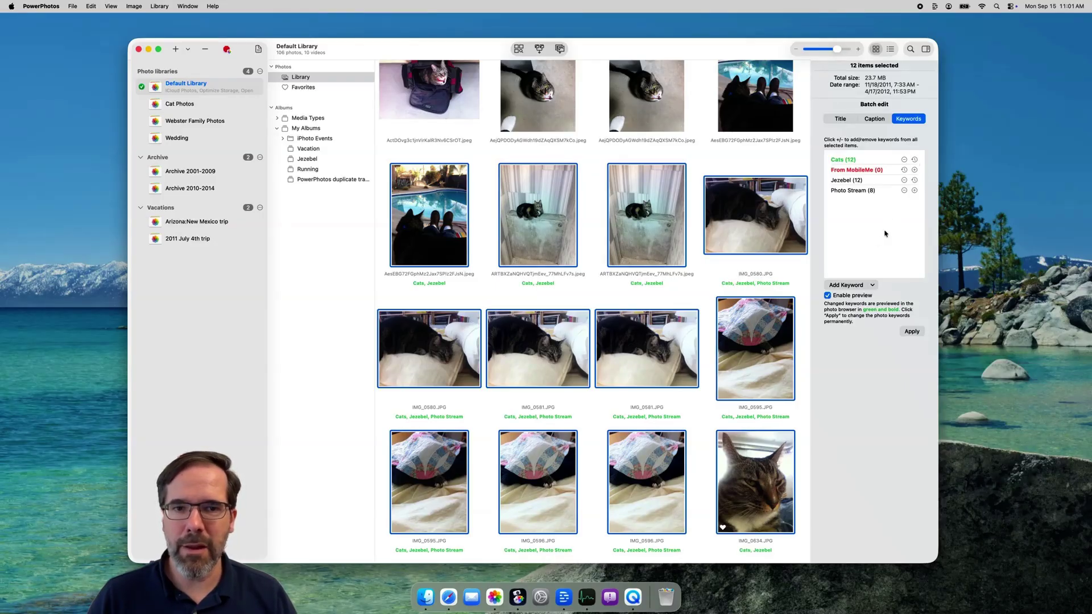
Add the yo keyword and a new Sleep keyword to all twelve photos, then apply the batch
{"action": "left_click", "coordinate": [856, 286]}
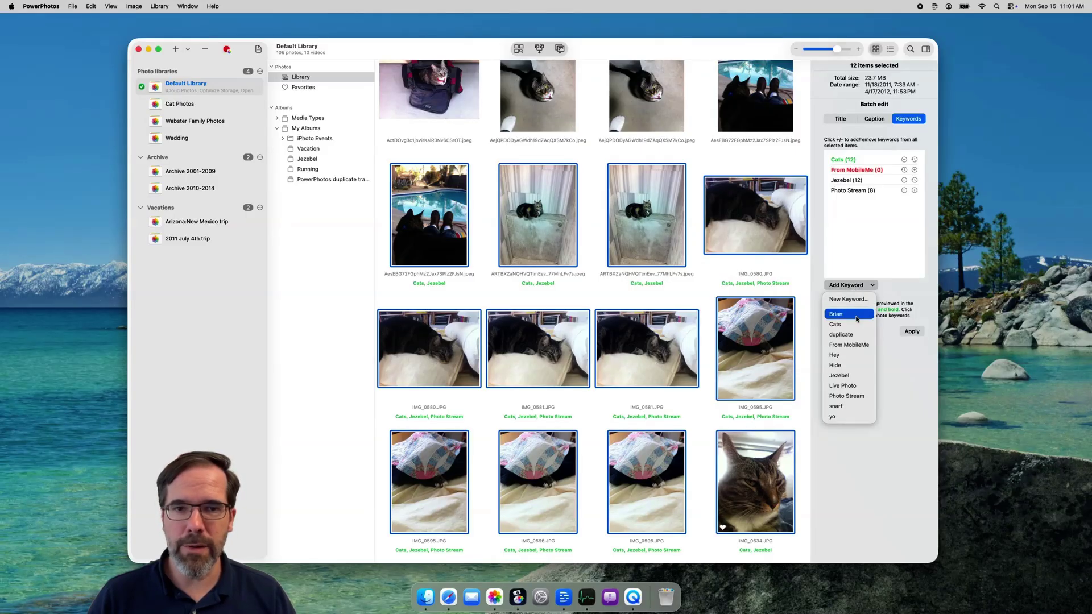
{"action": "left_click", "coordinate": [834, 417]}
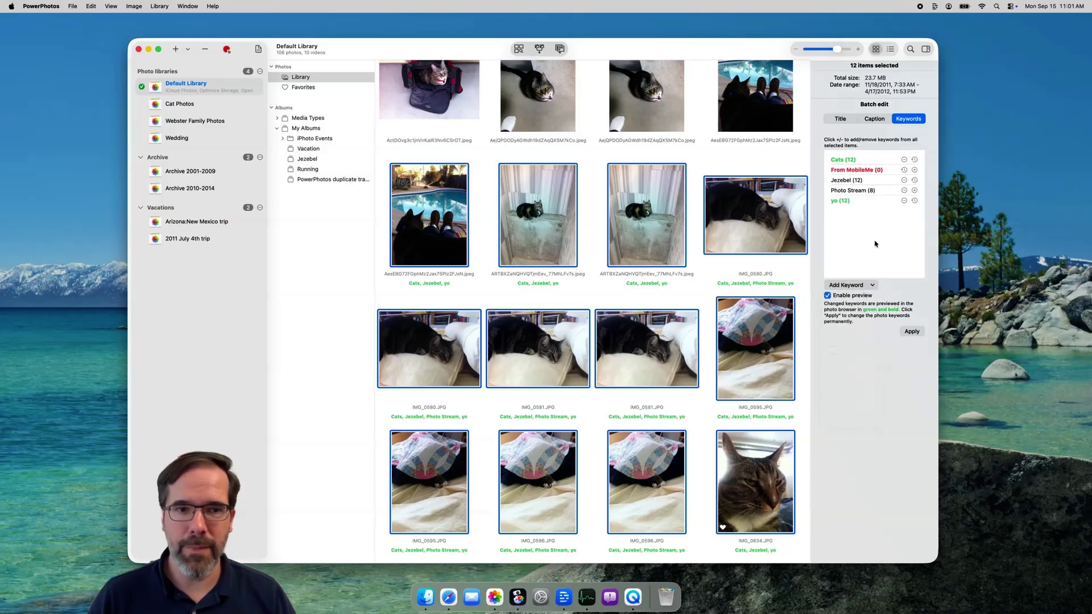
{"action": "left_click", "coordinate": [859, 285]}
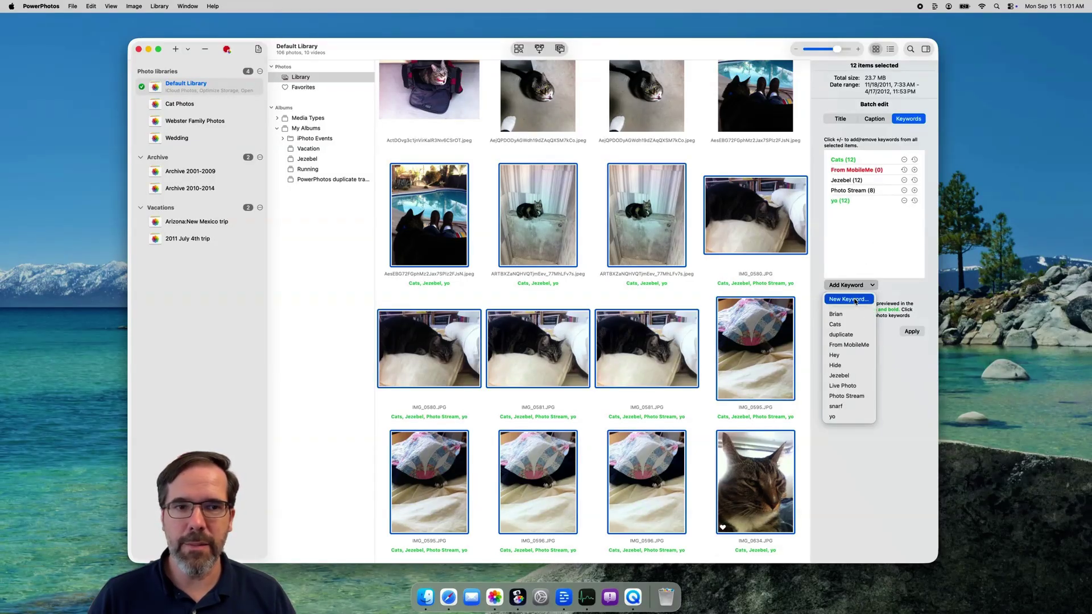
{"action": "left_click", "coordinate": [855, 300]}
{"action": "type", "text": "Sleep"}
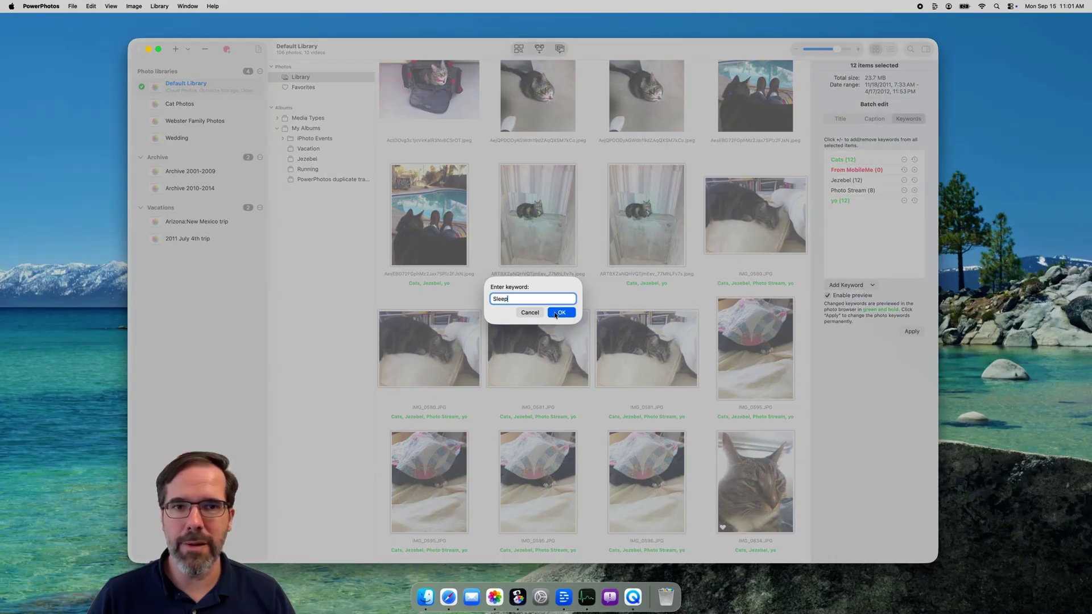
{"action": "left_click", "coordinate": [557, 313]}
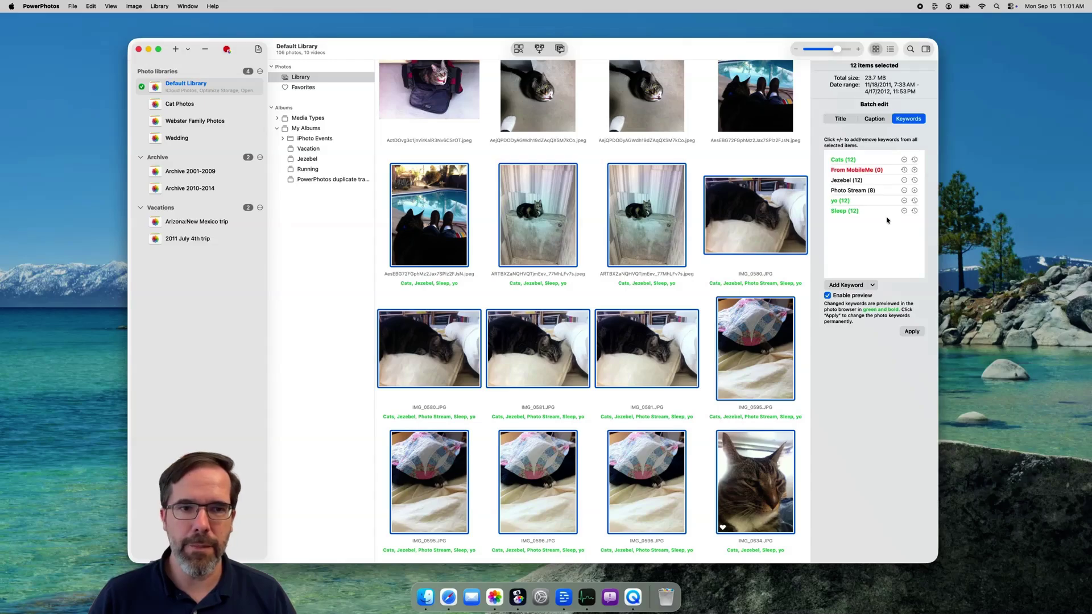
{"action": "left_click", "coordinate": [912, 332]}
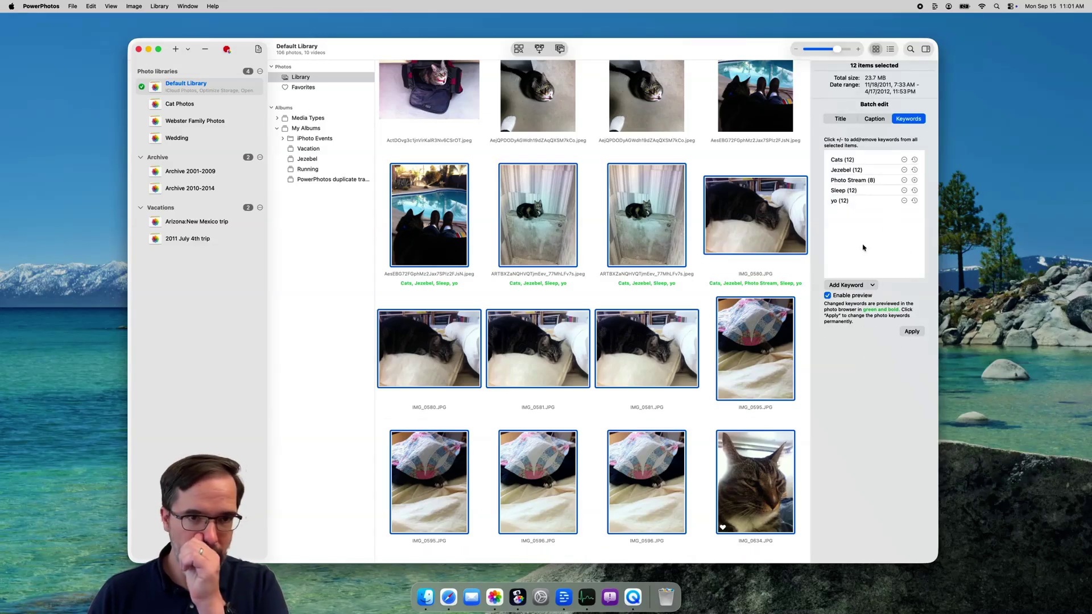
Deselect the twelve photos so the Library's album information shows again
{"action": "left_click", "coordinate": [700, 298]}
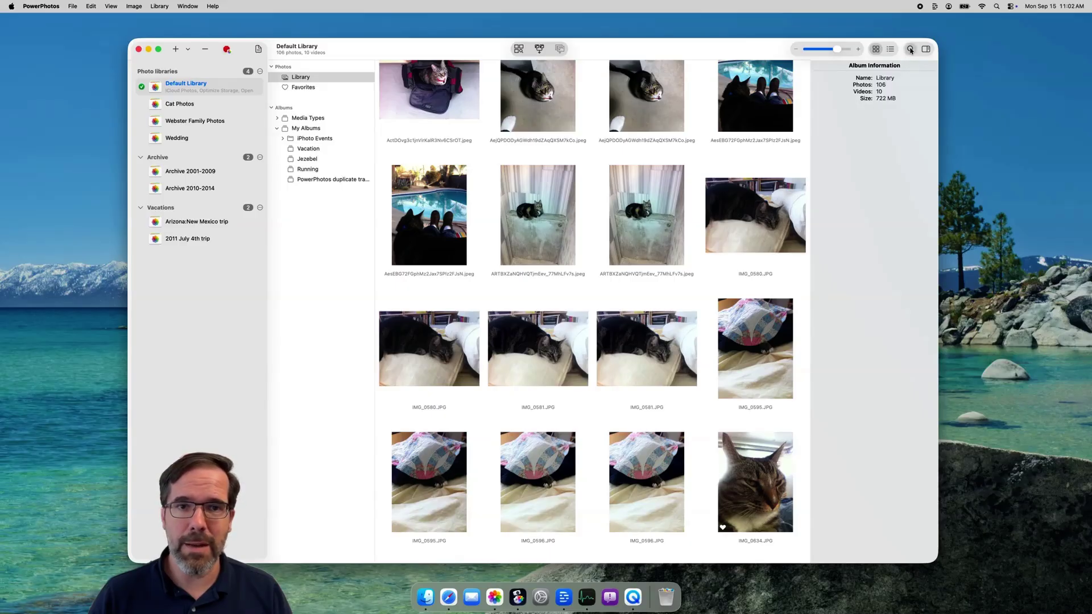
Search the library for photos whose Caption is empty
{"action": "left_click", "coordinate": [911, 47]}
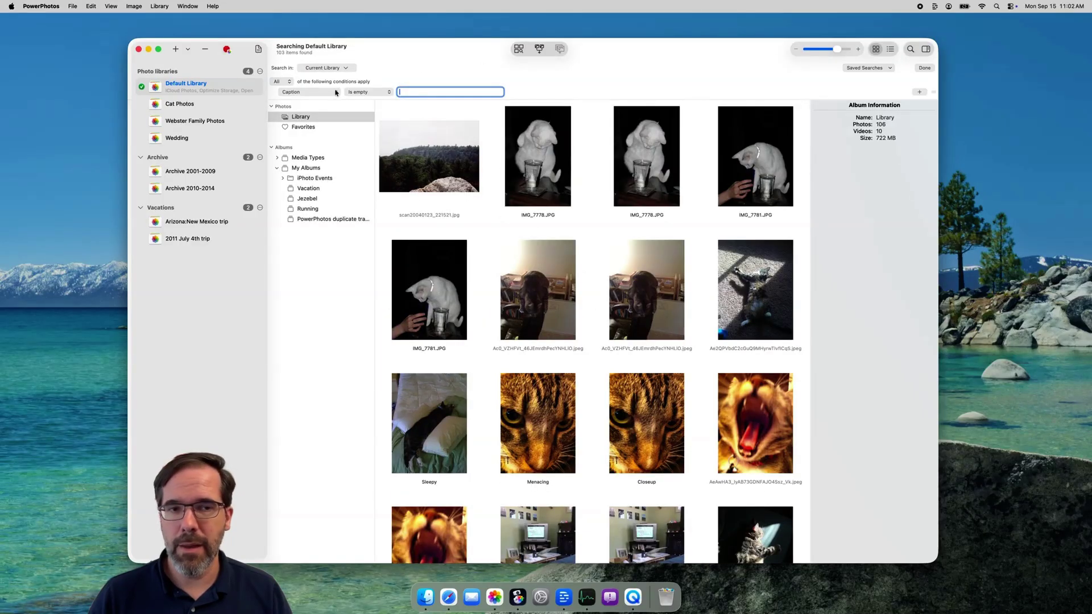
{"action": "left_click", "coordinate": [331, 93]}
{"action": "left_click", "coordinate": [331, 93]}
{"action": "left_click", "coordinate": [368, 92]}
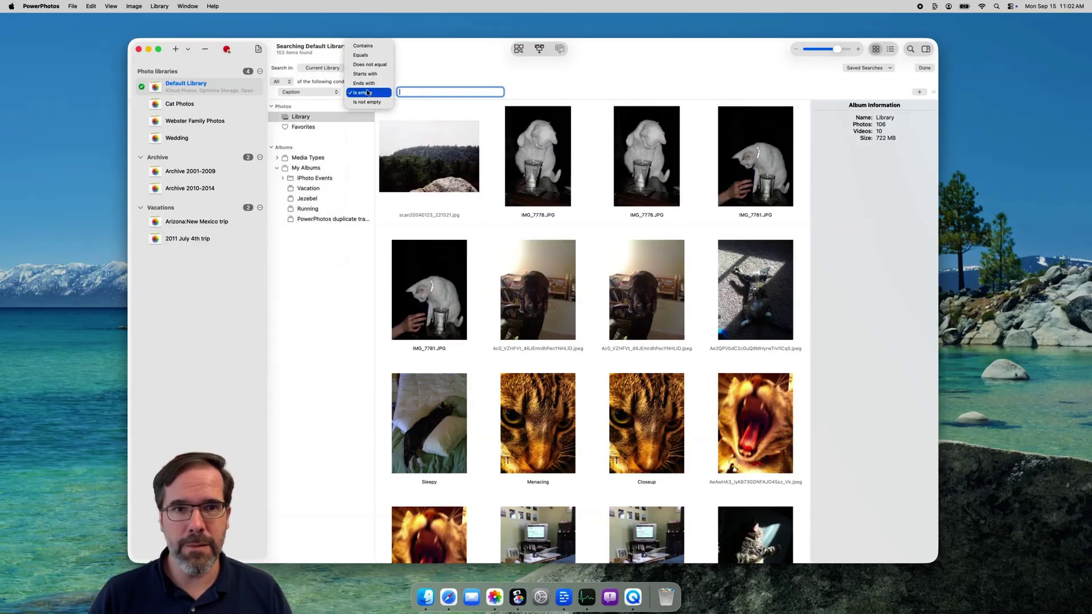
{"action": "left_click", "coordinate": [380, 94]}
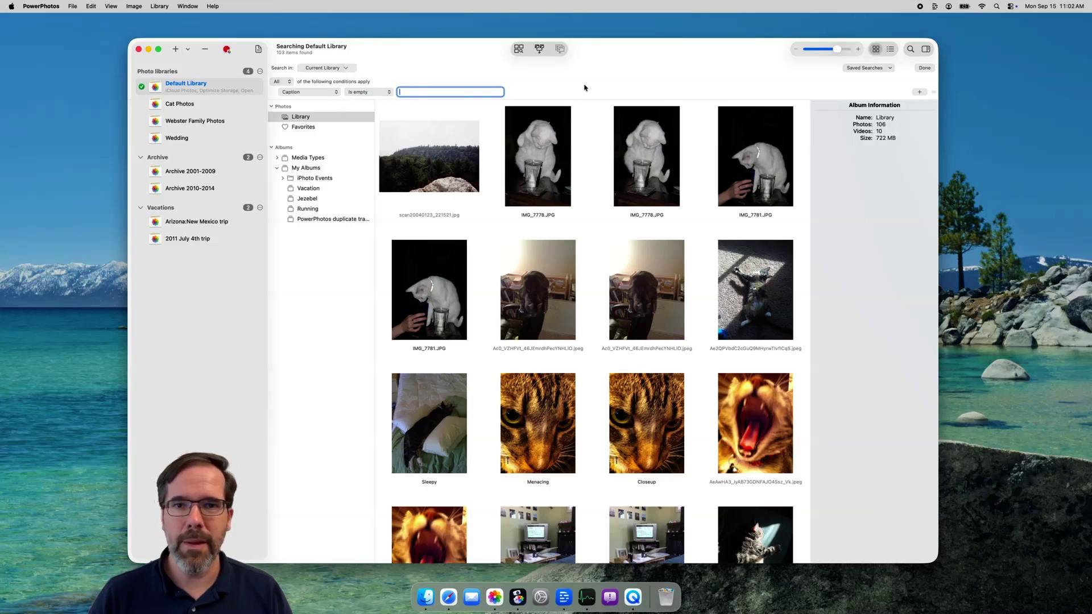
Give the first 2010-09-12 photo the caption 'Watching the game'
{"action": "scroll", "coordinate": [579, 124], "scroll_direction": "down", "scroll_amount": 3}
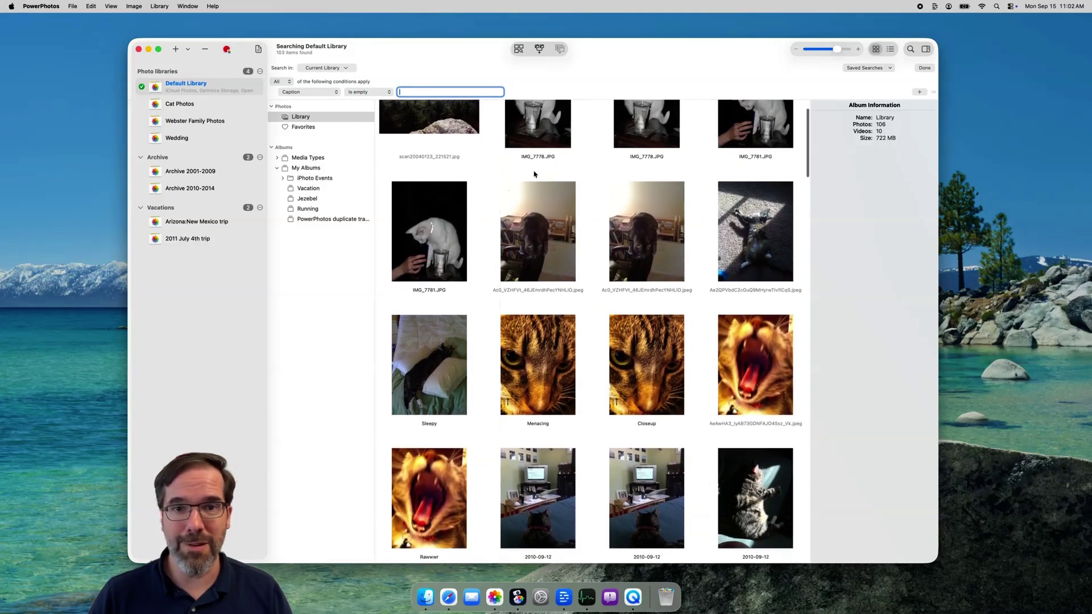
{"action": "scroll", "coordinate": [537, 171], "scroll_direction": "down", "scroll_amount": 10}
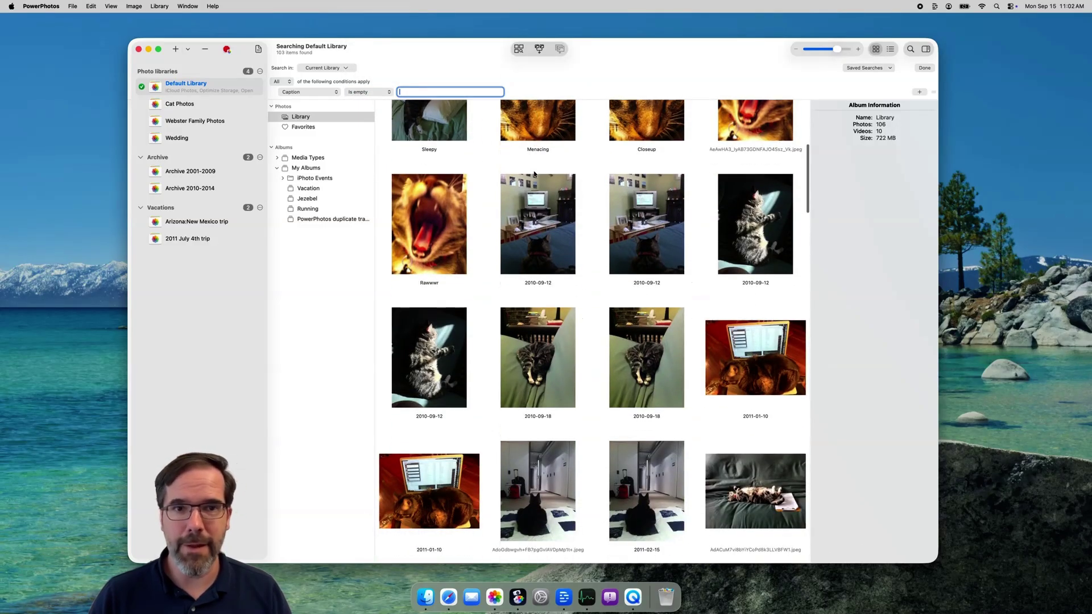
{"action": "left_click", "coordinate": [547, 223]}
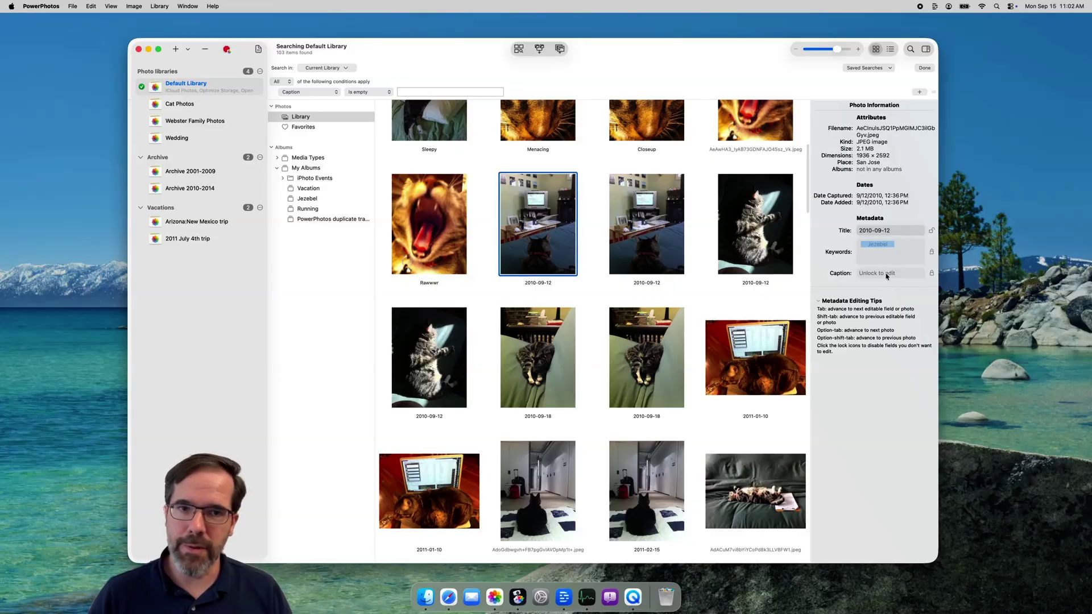
{"action": "left_click", "coordinate": [932, 273]}
{"action": "left_click", "coordinate": [903, 273]}
{"action": "type", "text": "Watching the game"}
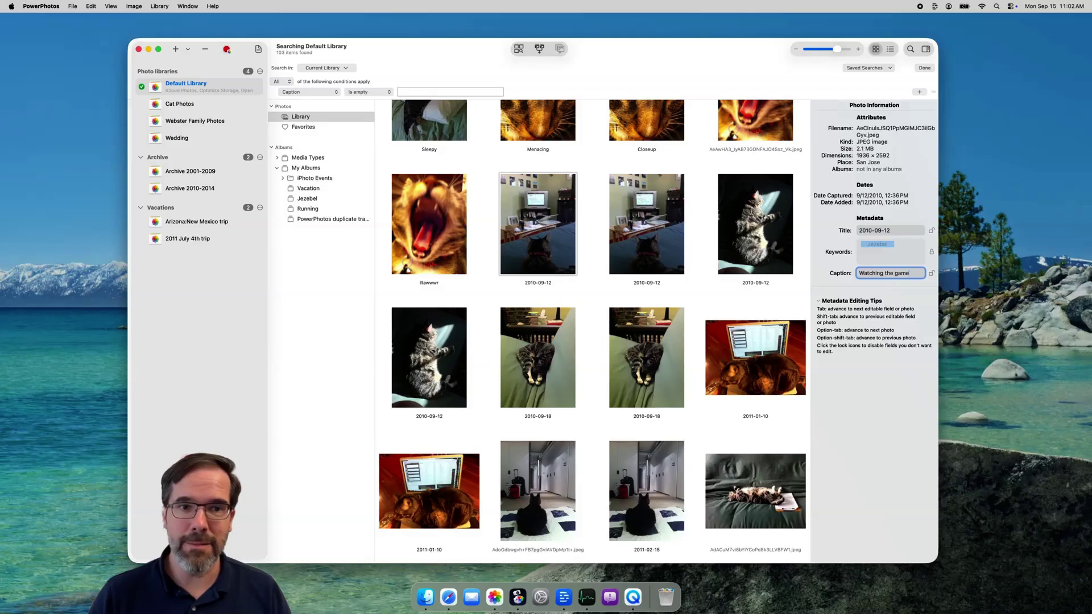
{"action": "key", "text": "alt+Tab"}
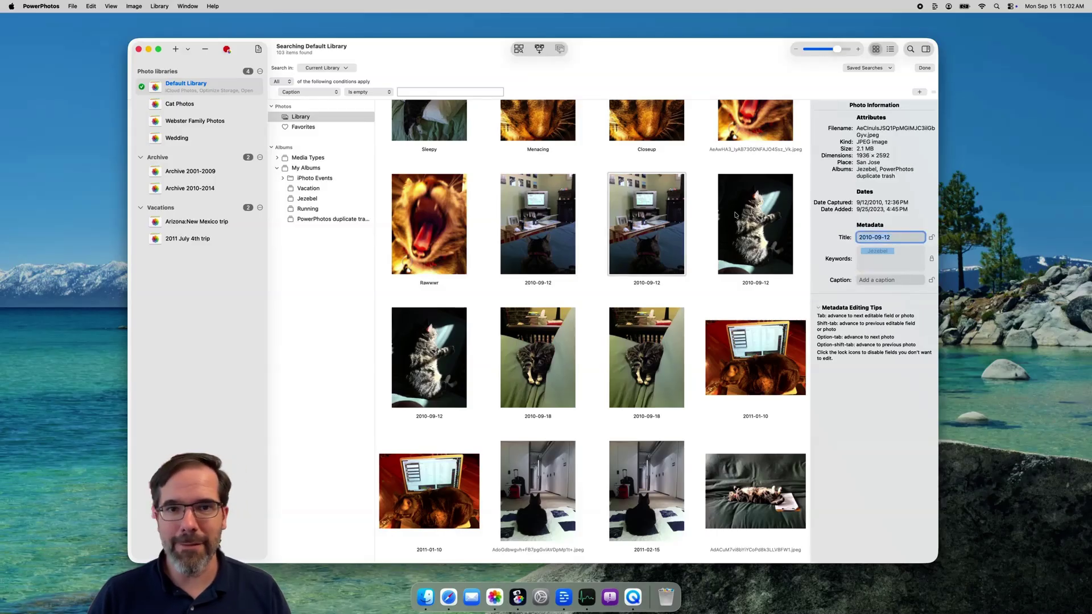